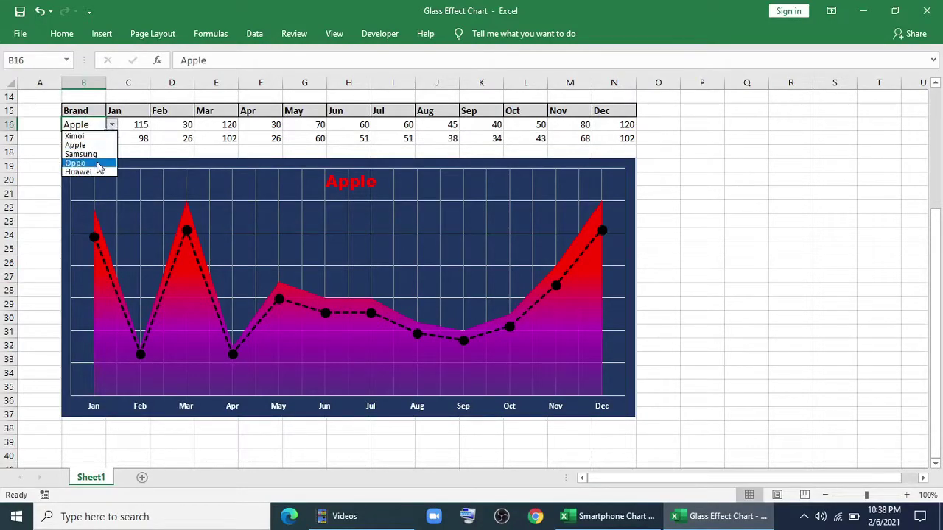
Cycle the chart's brand dropdown through Oppo, Ximoi, Apple, Samsung and Huawei, ending on Apple
left_click(99, 164)
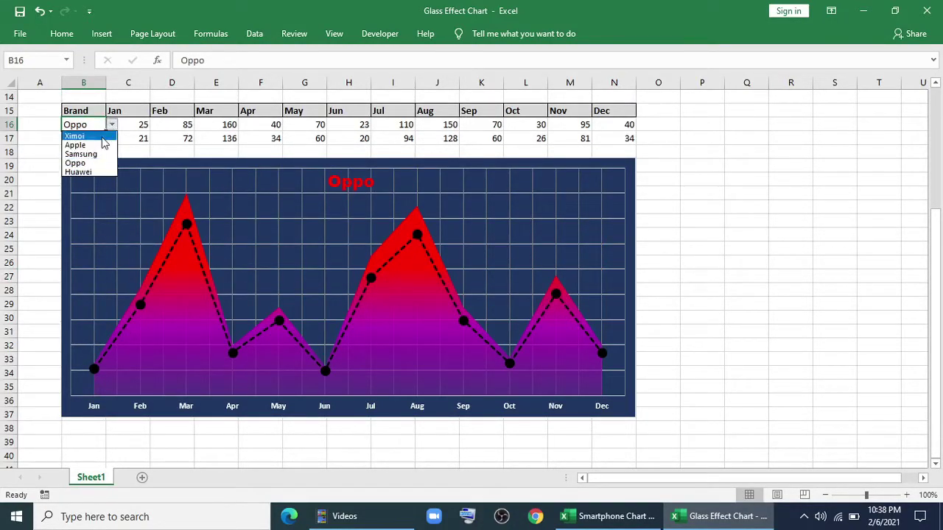
left_click(103, 137)
left_click(104, 147)
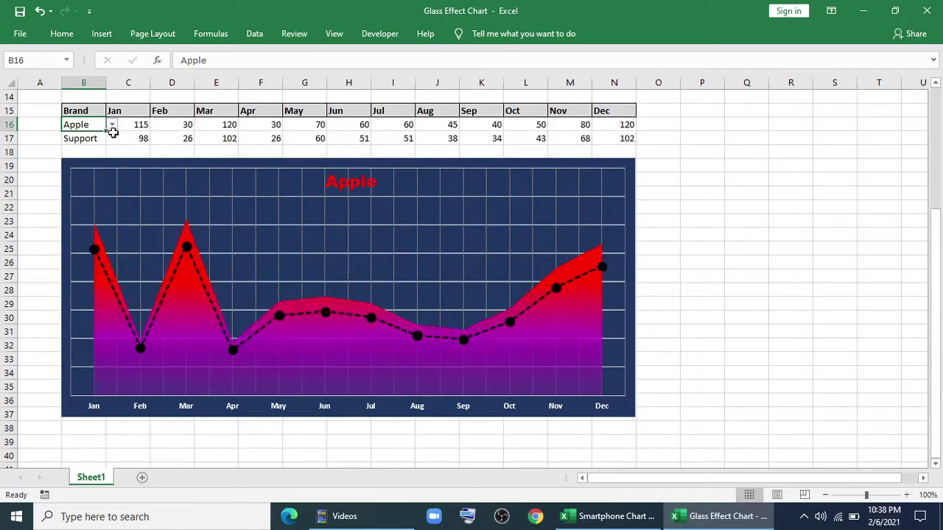
left_click(105, 153)
left_click(111, 125)
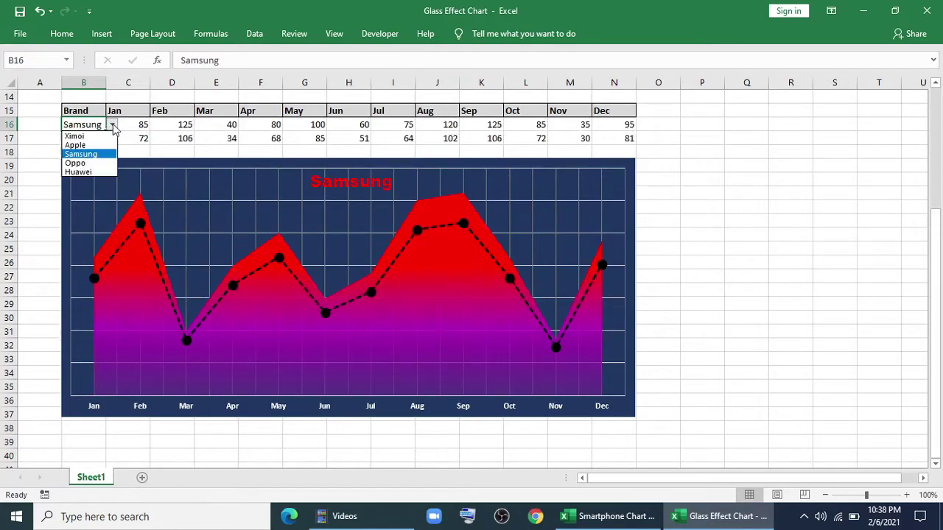
left_click(103, 163)
left_click(111, 124)
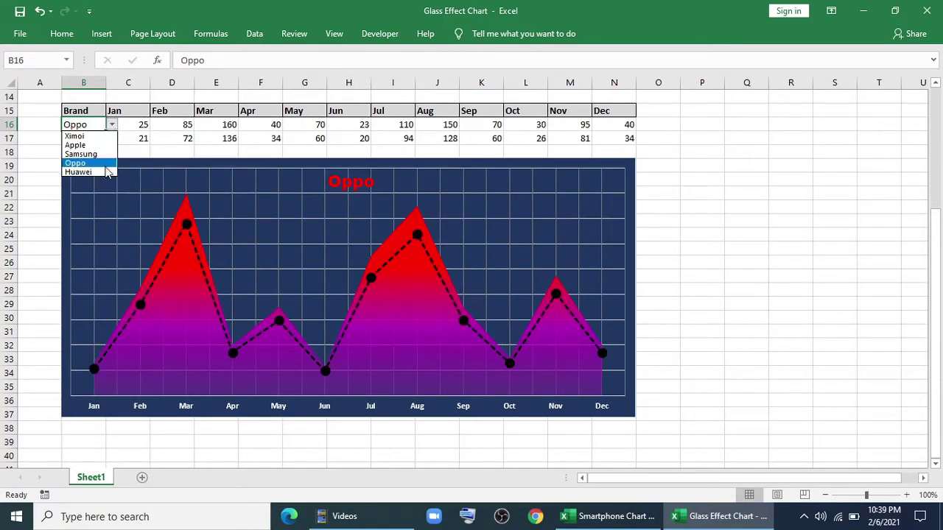
left_click(106, 169)
left_click(112, 124)
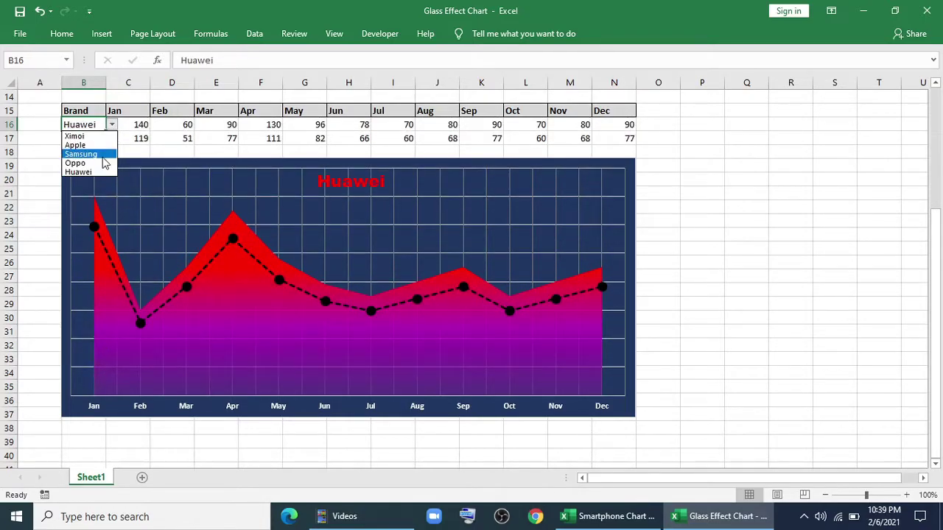
left_click(105, 153)
left_click(111, 124)
left_click(87, 135)
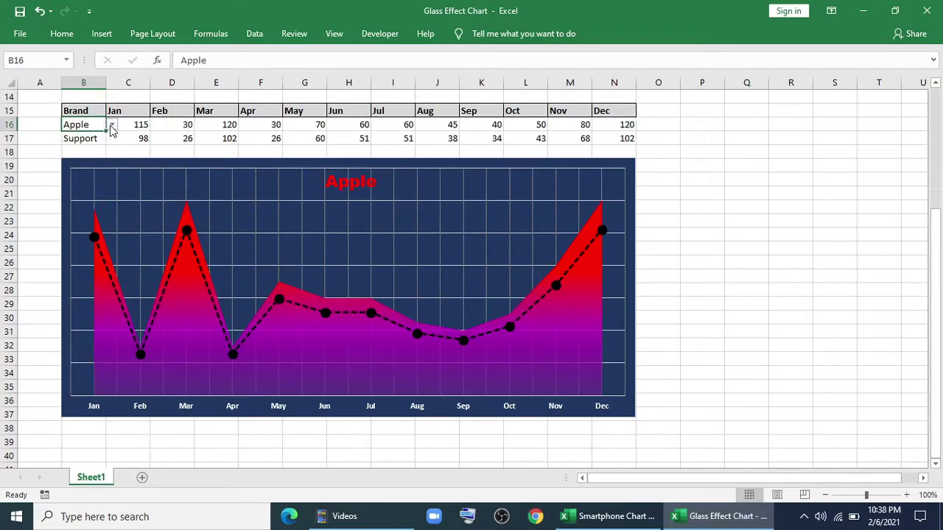
left_click(112, 125)
left_click(96, 163)
left_click(111, 125)
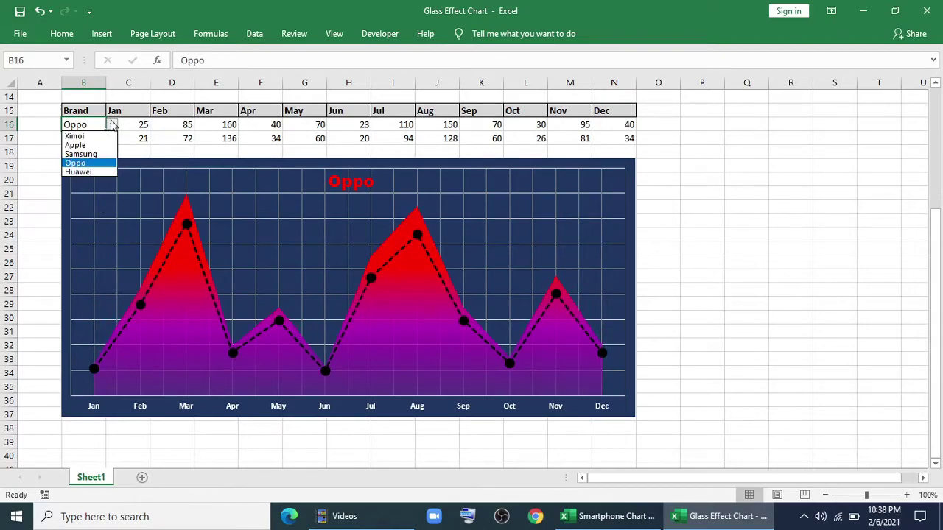
left_click(103, 137)
left_click(111, 125)
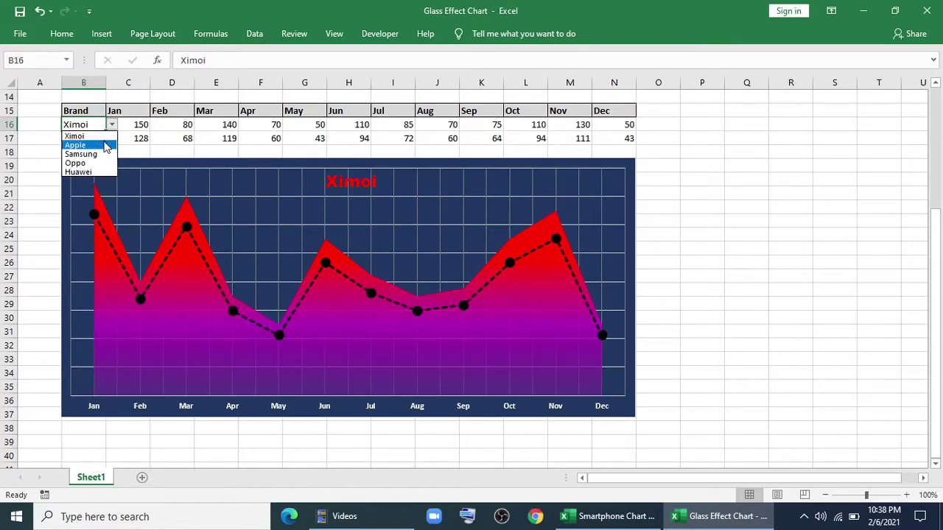
left_click(107, 145)
left_click(111, 124)
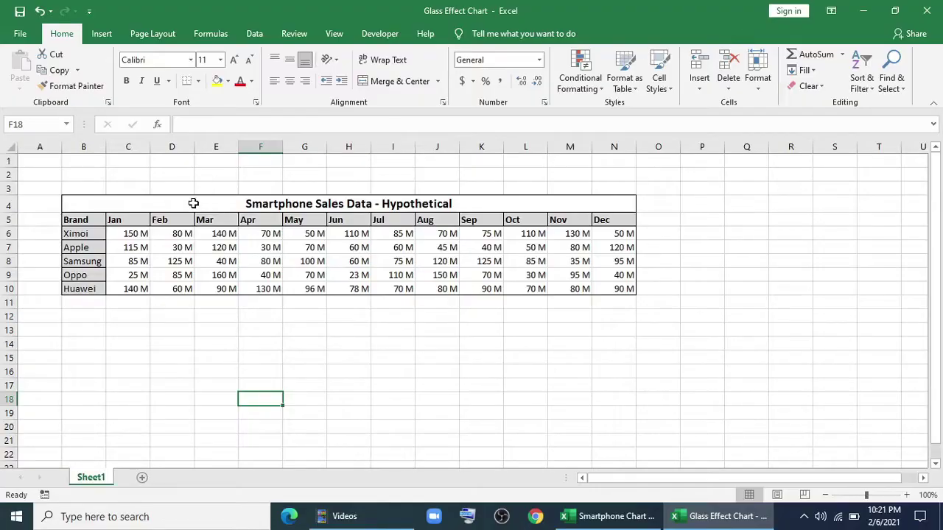
Copy the Brand–Dec header row B5:N5 into row 15, starting at B15
left_click_drag(85, 220, 609, 219)
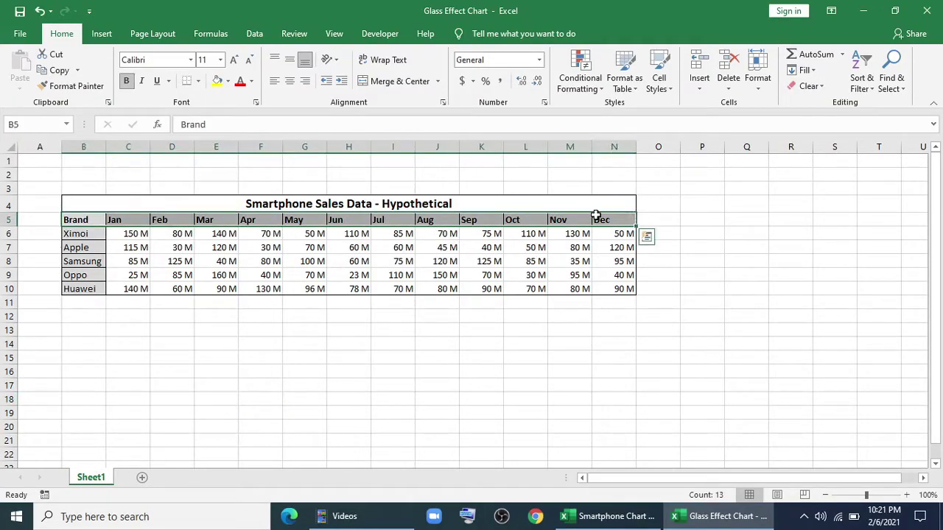
key("ctrl+c")
left_click(78, 358)
key("ctrl+v")
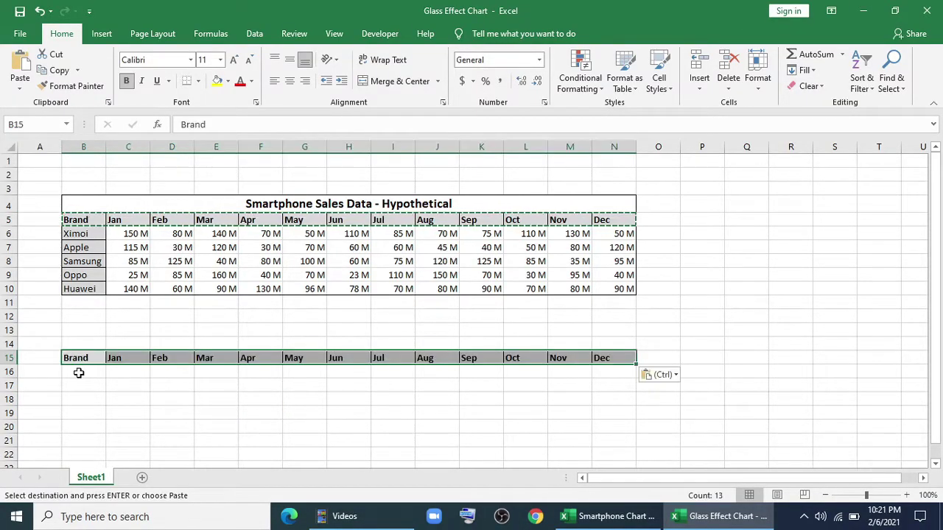
left_click(78, 375)
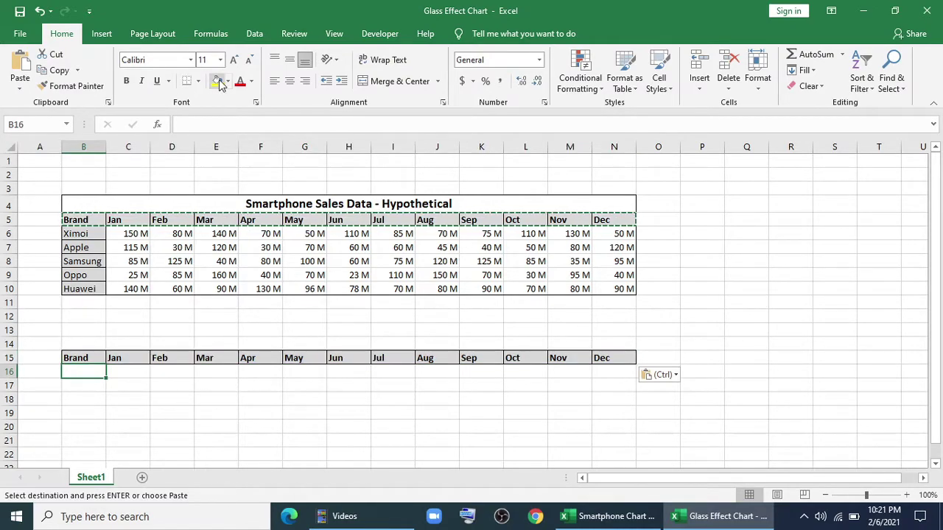
Give B16 a List data validation sourced from the brand names =$B$6:$B$10
left_click(254, 34)
left_click(593, 86)
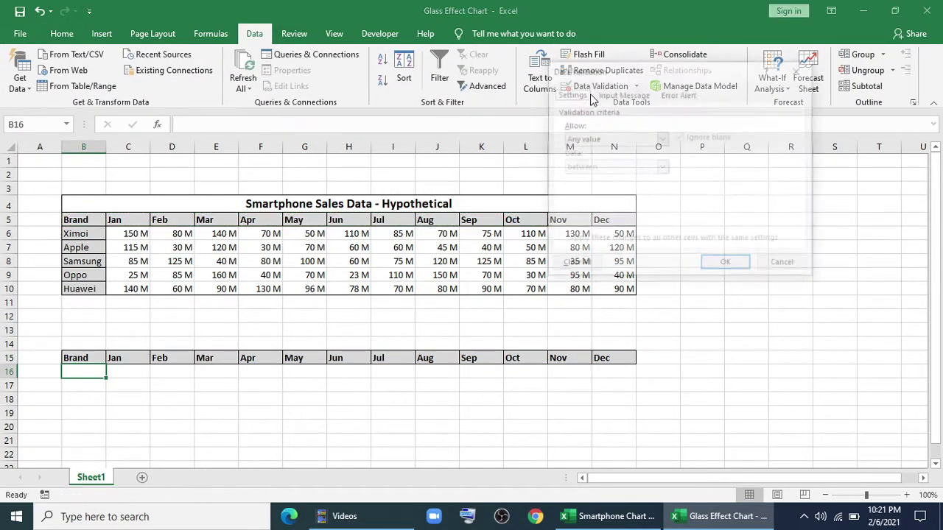
left_click(660, 138)
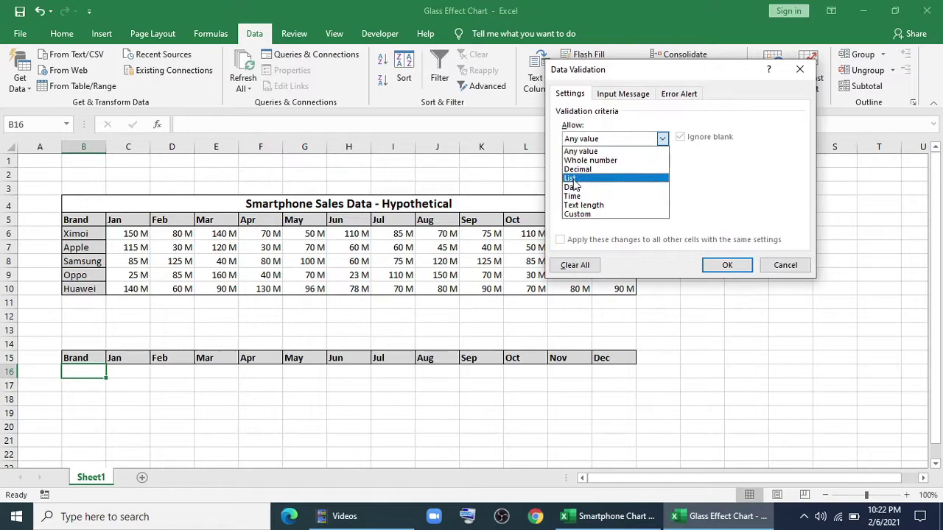
left_click(582, 181)
left_click(743, 196)
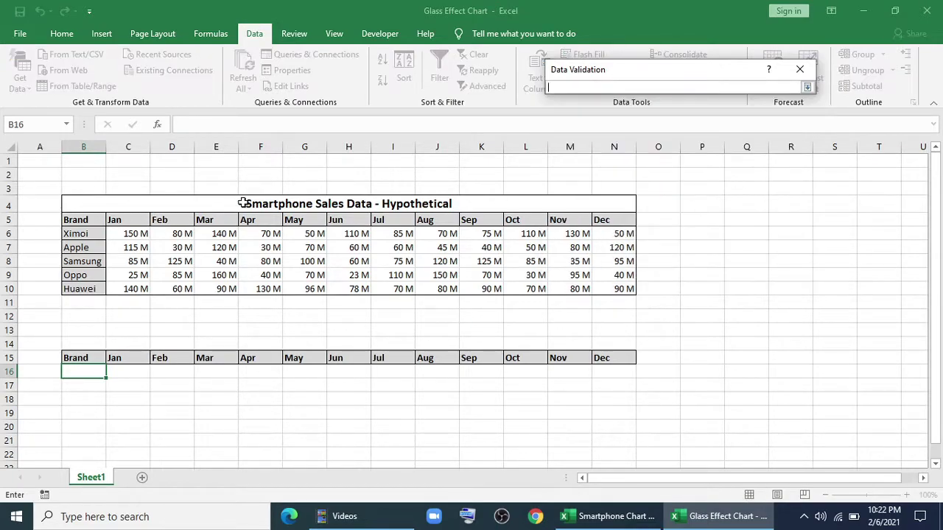
left_click_drag(100, 231, 93, 290)
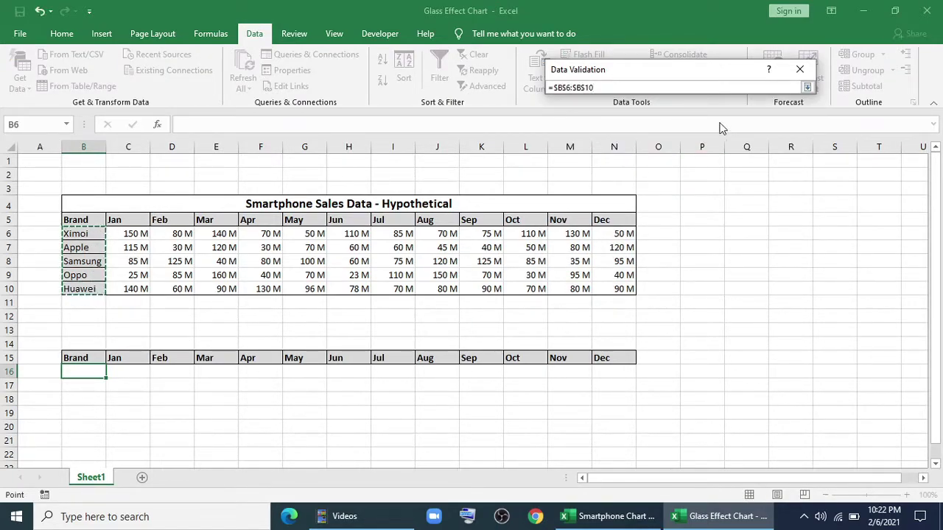
left_click(808, 87)
left_click(726, 262)
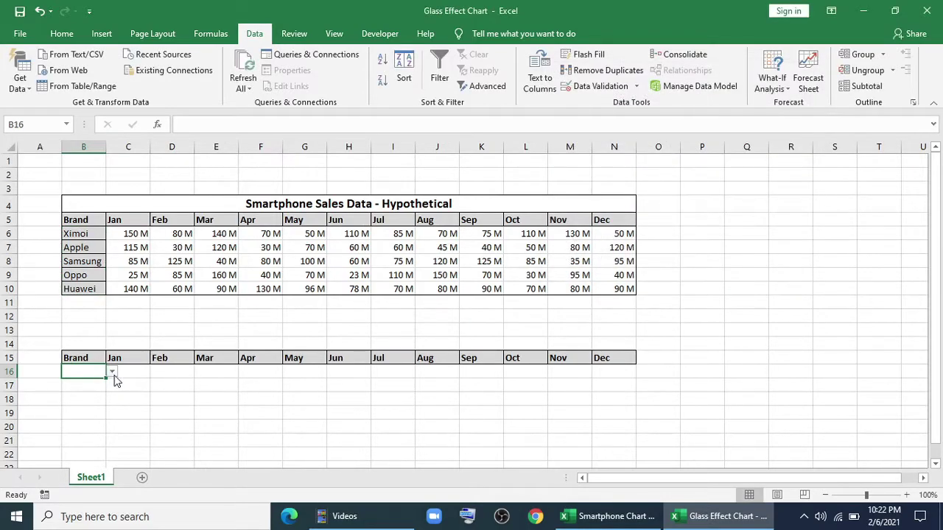
Test the new B16 brand dropdown, leaving Ximoi selected
left_click(111, 372)
left_click(90, 391)
left_click(111, 372)
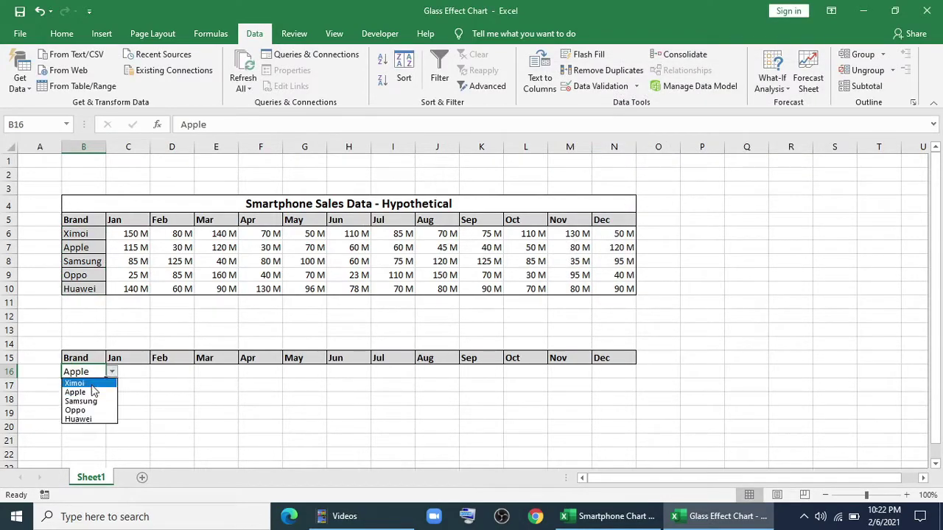
Enter =VLOOKUP($B$16,$B$6:$N$10,2,0) in C16 and fill it across to N16
left_click(126, 373)
type("v")
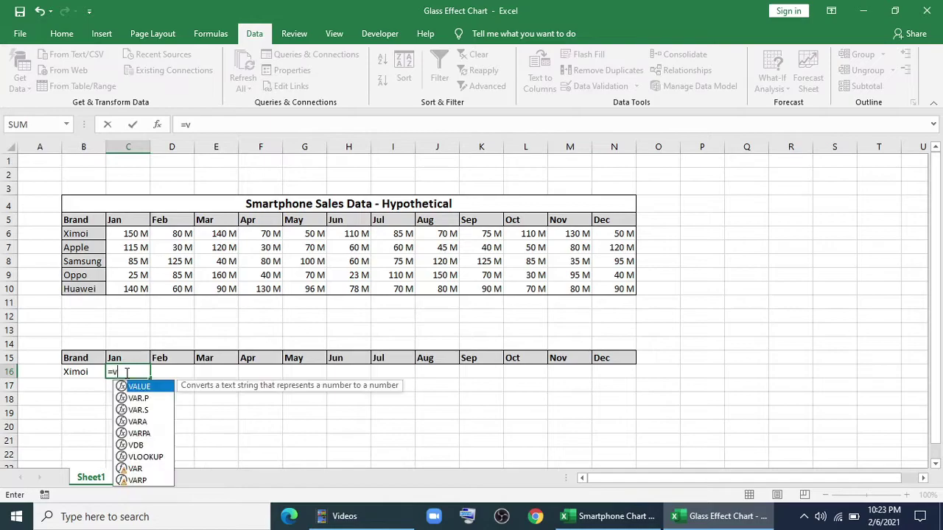
type("l")
key("Tab")
left_click(84, 371)
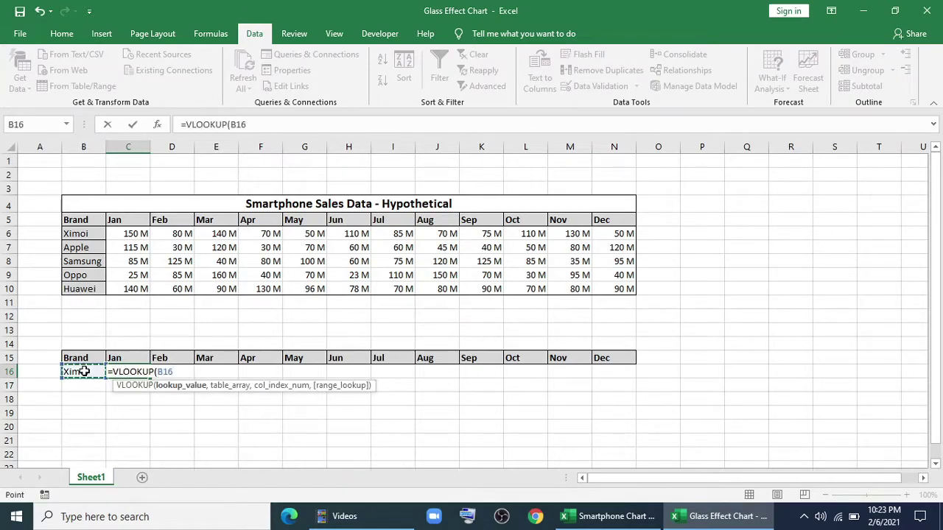
key("F4")
type("$B$16,")
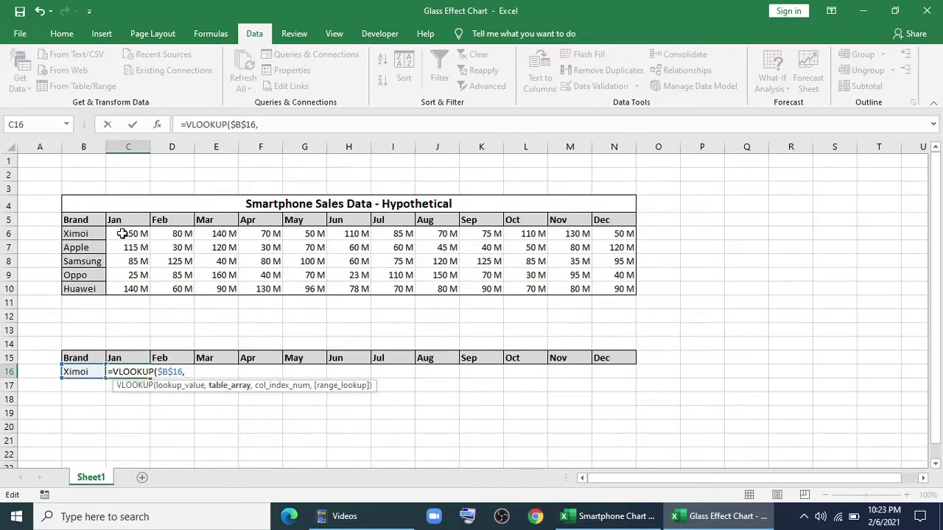
left_click_drag(85, 233, 626, 289)
key("F4")
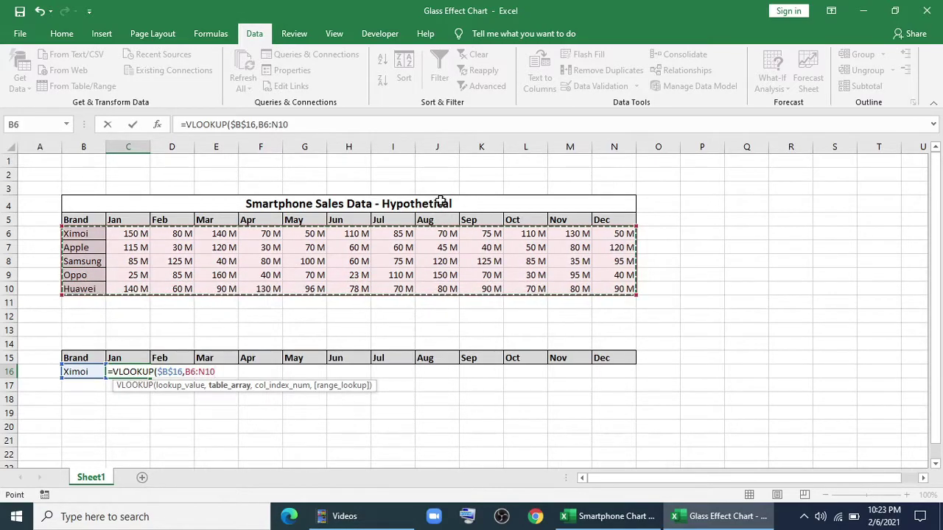
type("$N$10,2")
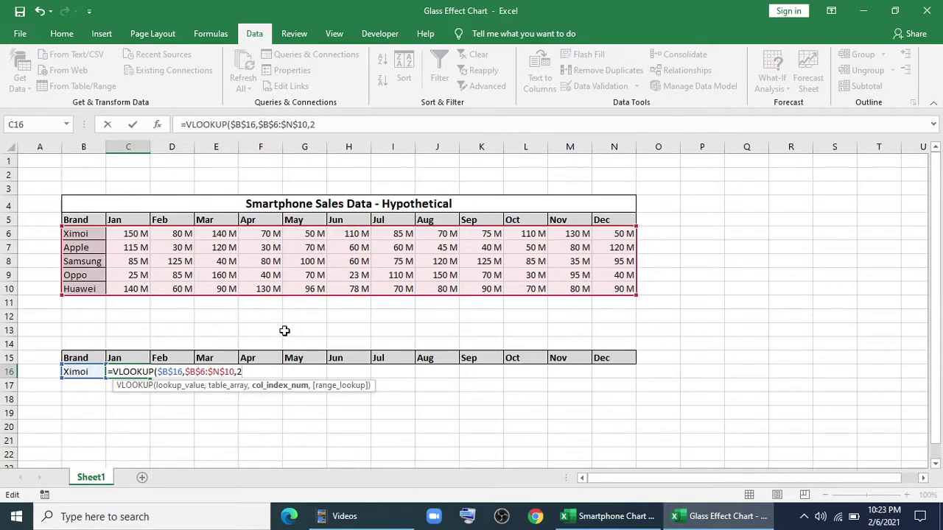
type(",0")
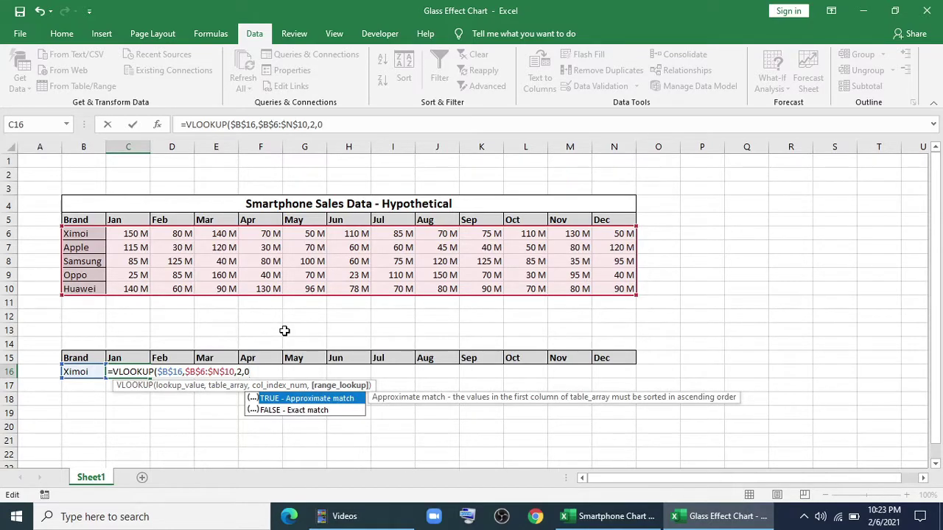
type(")")
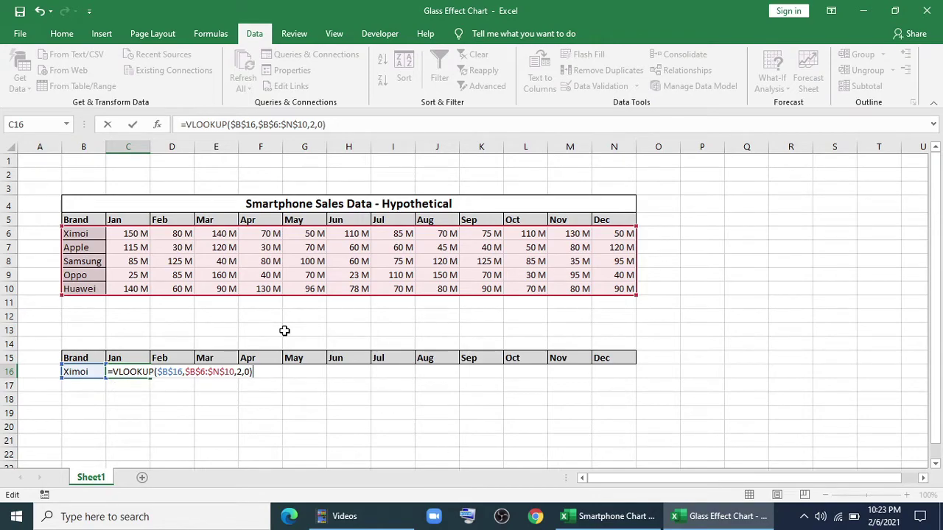
key("Return")
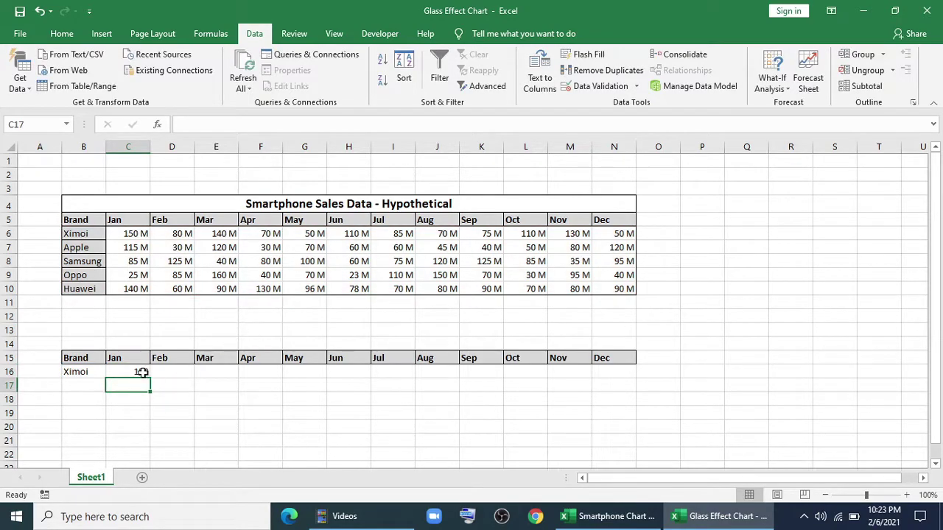
left_click(142, 373)
left_click_drag(150, 379, 620, 365)
Change the Feb–Jun lookup column indexes in D16:H16 to 3, 4, 5, 6 and 7
left_click(236, 412)
left_click(181, 372)
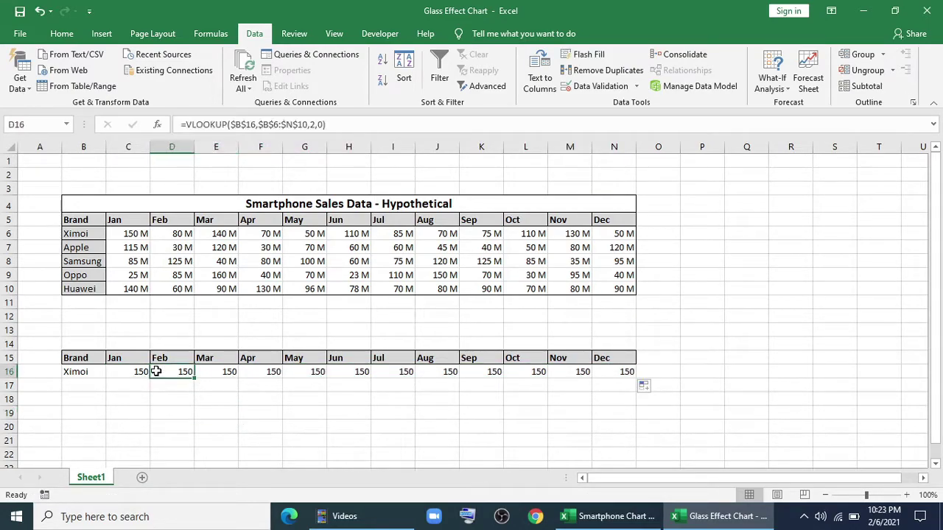
double_click(314, 126)
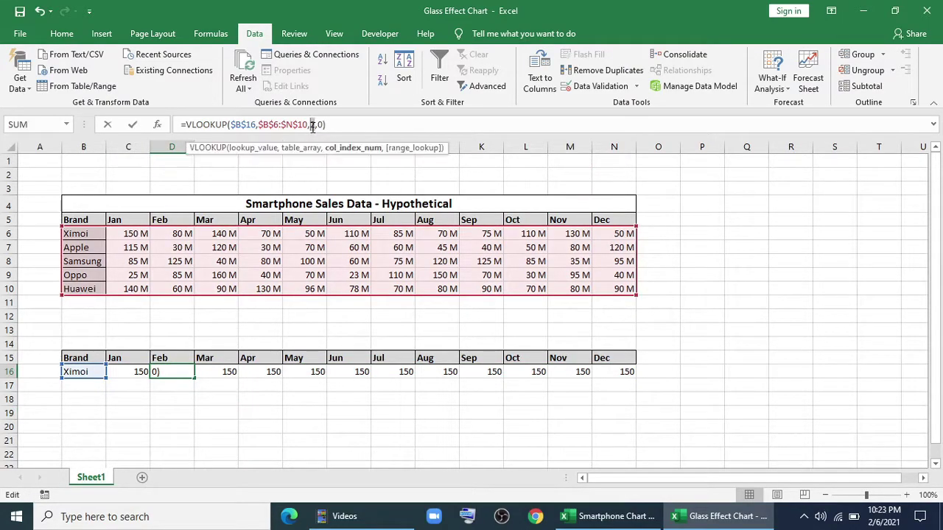
type("3")
key("Return")
key("Up")
key("Right")
double_click(313, 127)
type("4")
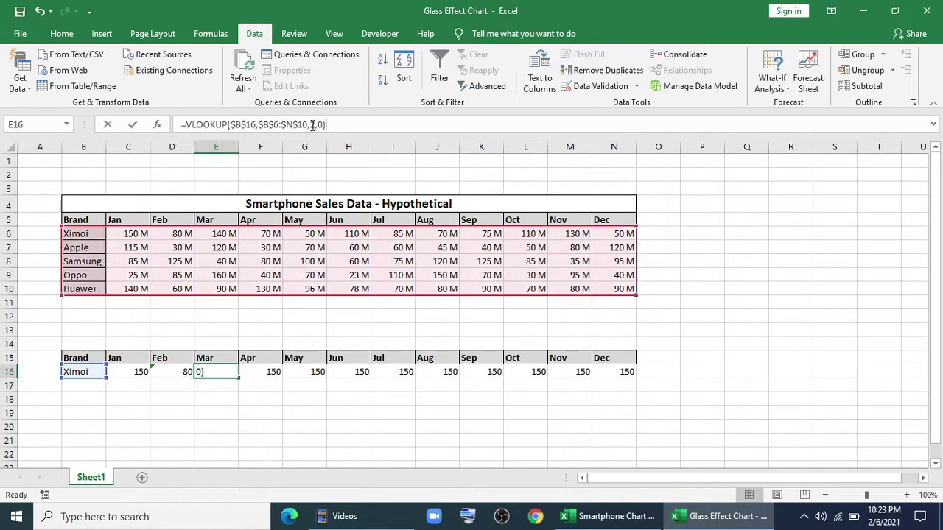
key("Return")
double_click(313, 126)
type("5,0)")
key("Return")
key("Up")
key("Right")
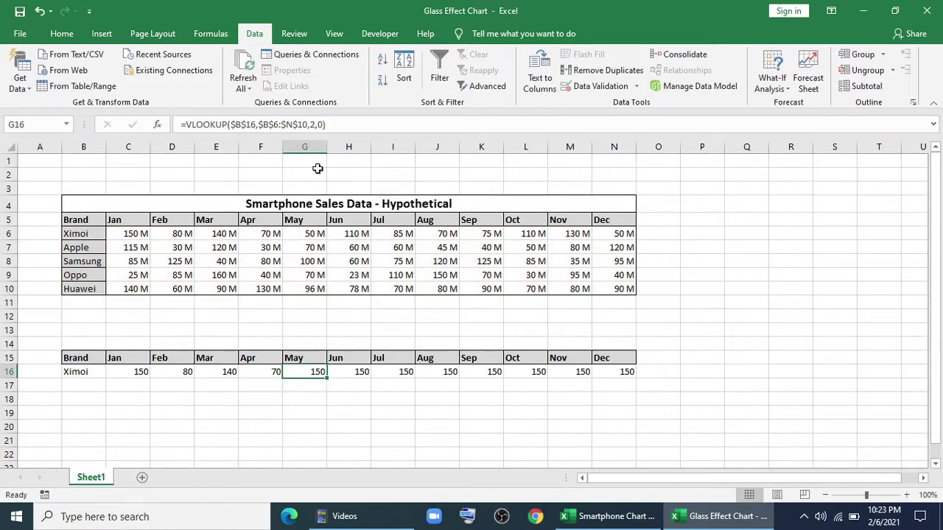
double_click(313, 125)
type("6")
key("Return")
key("Up")
key("Right")
double_click(315, 124)
type("7")
key("Return")
Set the Jul–Dec lookups in I16:N16 to column indexes 8 through 13
key("Up")
key("Right")
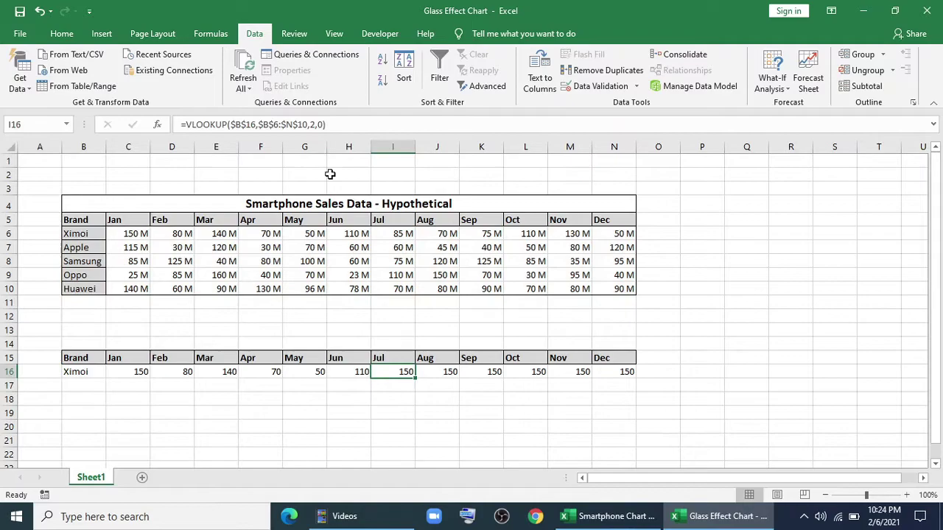
double_click(314, 125)
type("8")
key("Return")
key("Up")
key("Right")
double_click(313, 125)
type("9")
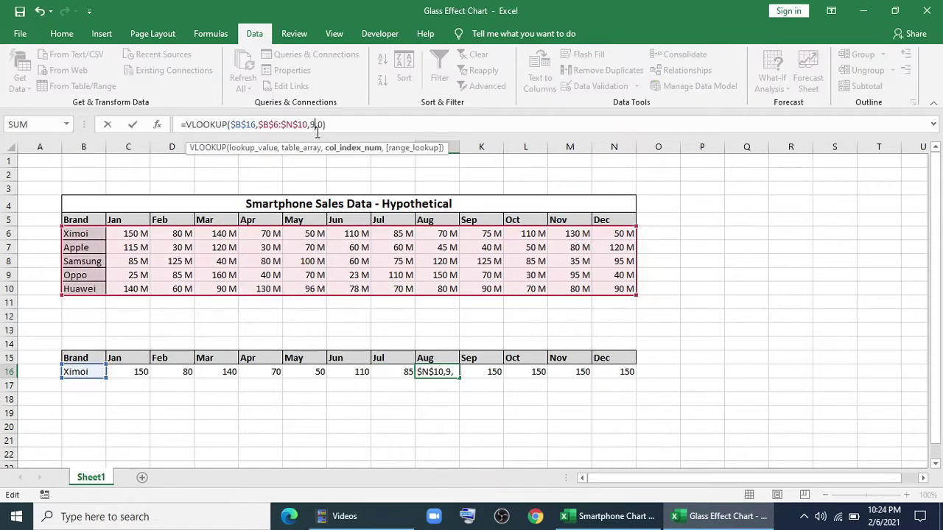
key("Return")
key("Up")
key("Right")
double_click(313, 125)
key("Return")
key("Up")
key("Right")
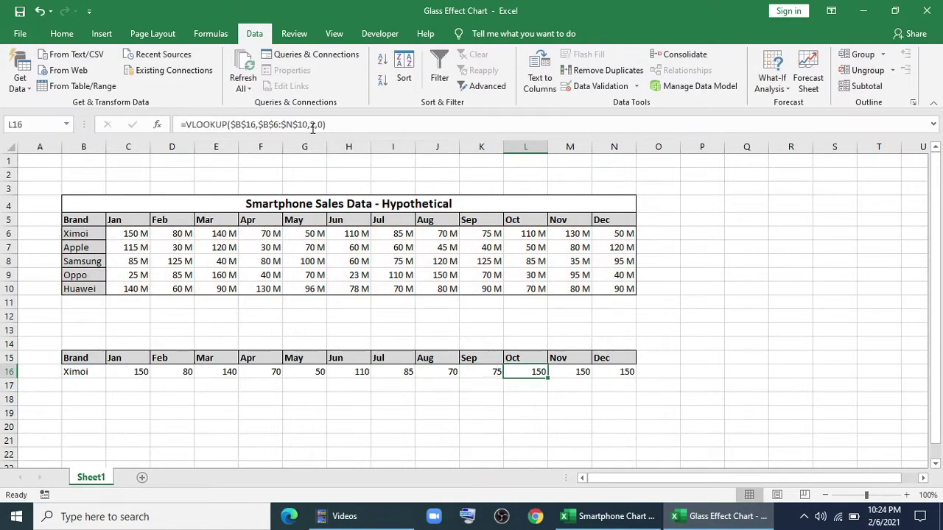
double_click(313, 125)
type("11")
key("Return")
key("Up")
key("Right")
double_click(318, 125)
type("12")
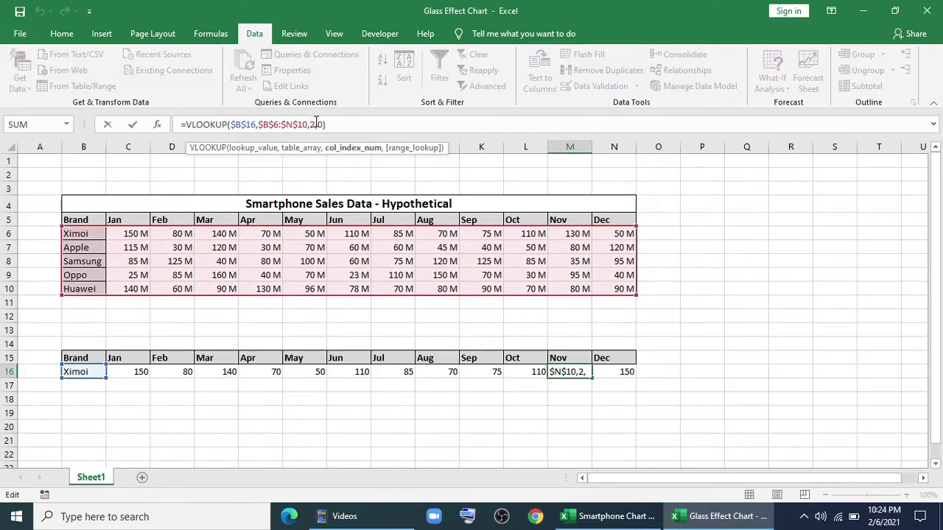
key("Return")
key("Up")
key("Right")
left_click(309, 124)
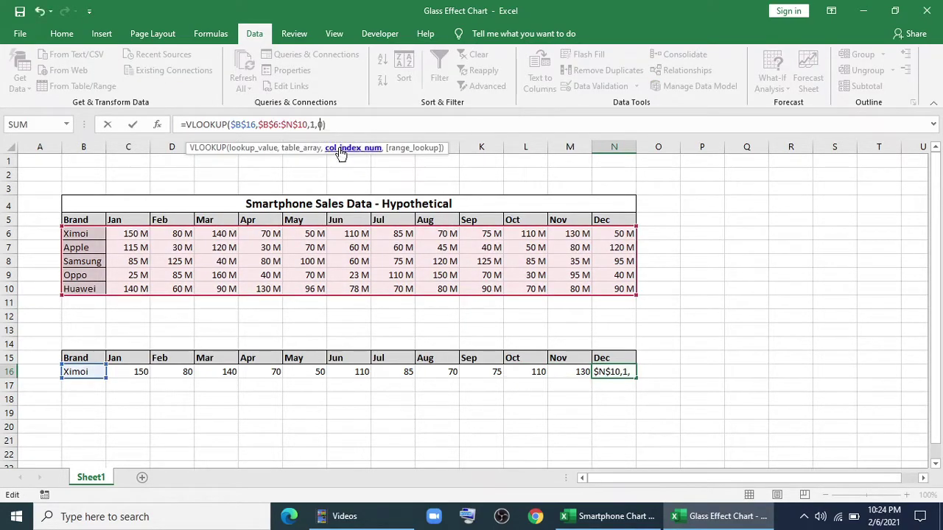
type("3")
key("Return")
left_click(260, 400)
Test the B16 brand dropdown with Samsung and Ximoi, finally choosing Oppo
left_click(91, 372)
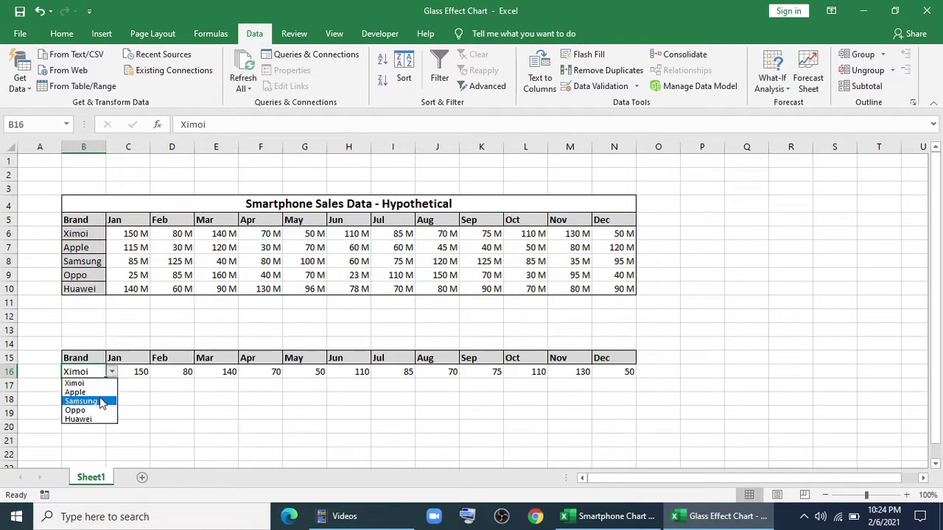
left_click(101, 401)
left_click(111, 372)
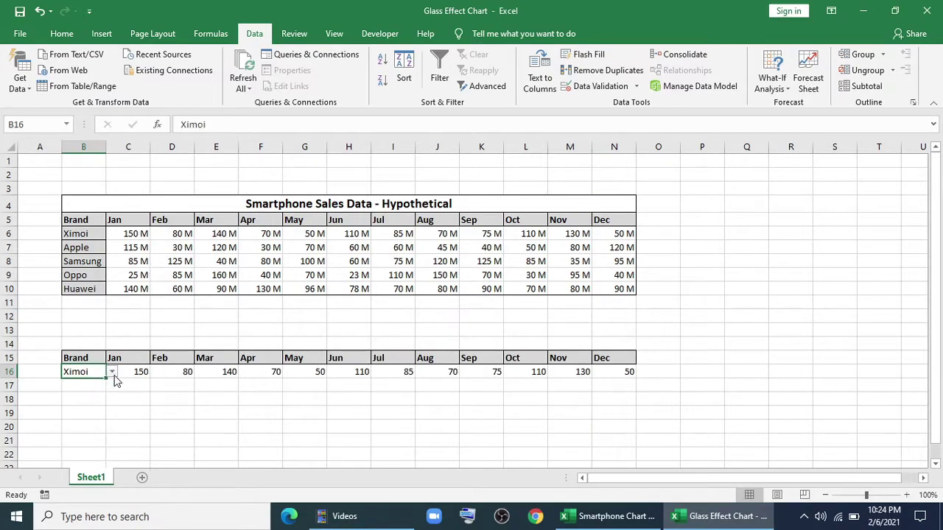
left_click(112, 372)
left_click(84, 408)
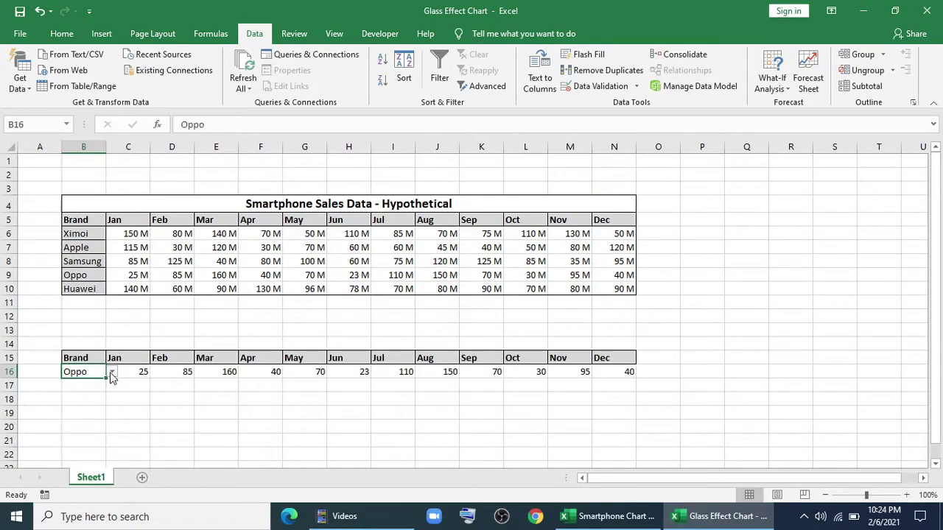
left_click(142, 415)
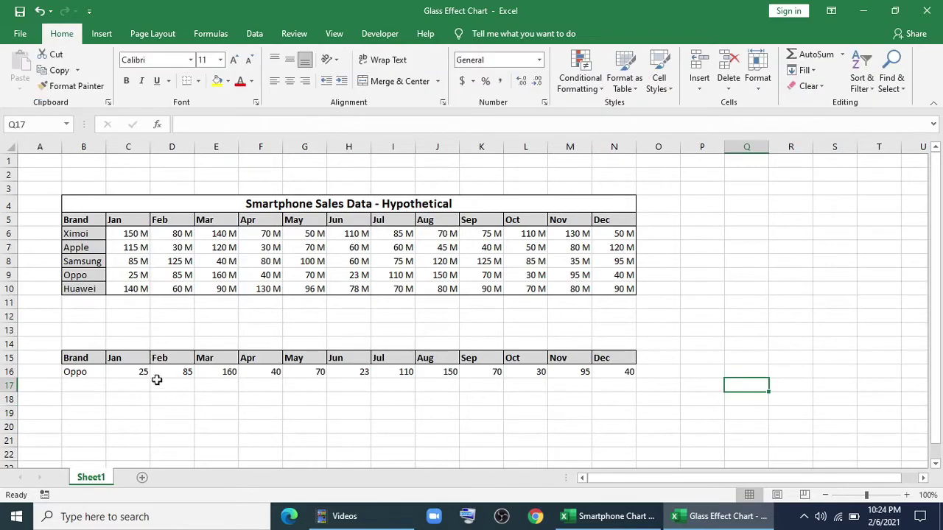
Label B17 'Support' and enter the 85% formula =C16*85% in C17
left_click(79, 385)
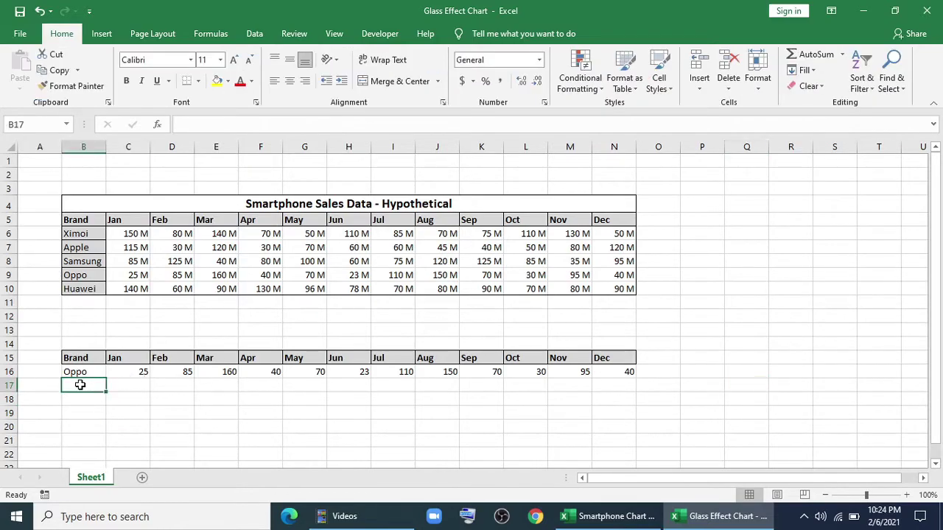
type("Support")
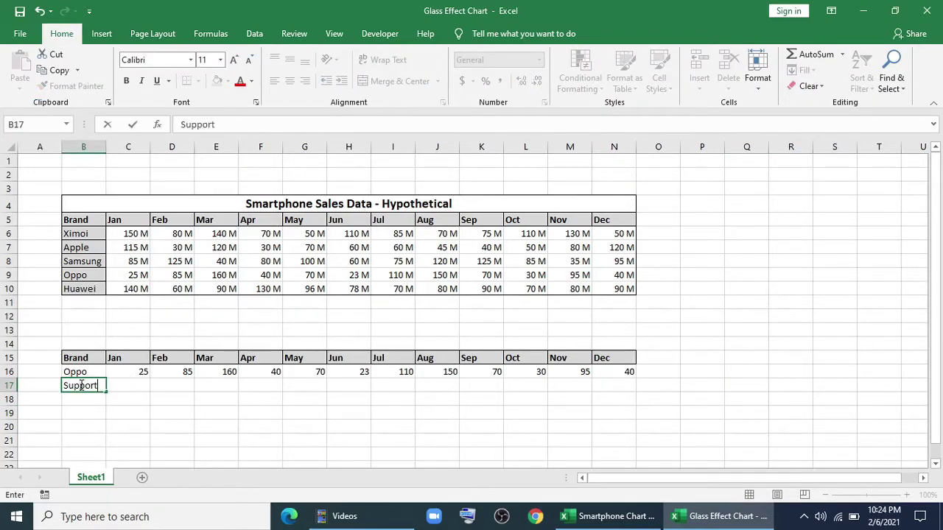
key("Tab")
type("=")
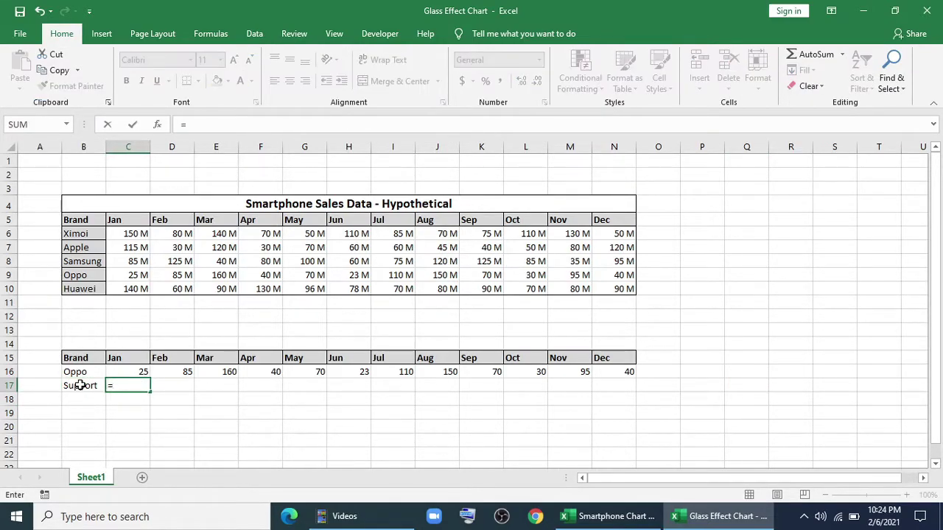
left_click(141, 370)
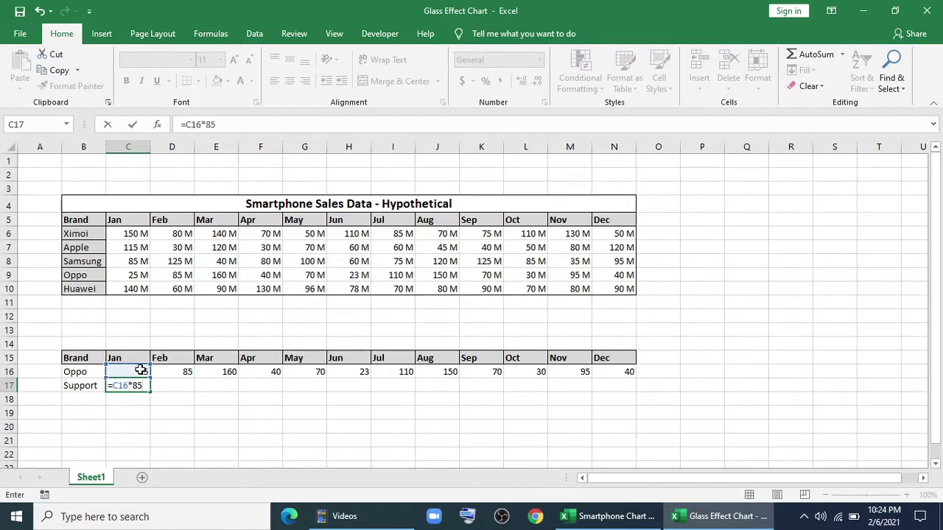
key("Return")
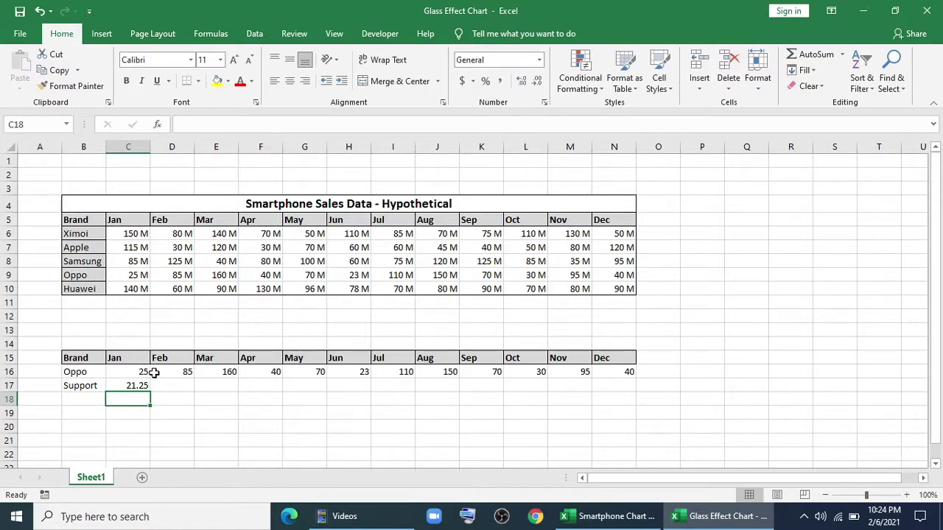
Fill the Support formula across to N17 and reduce its decimal places
left_click(140, 385)
left_click_drag(150, 392, 619, 392)
left_click(537, 83)
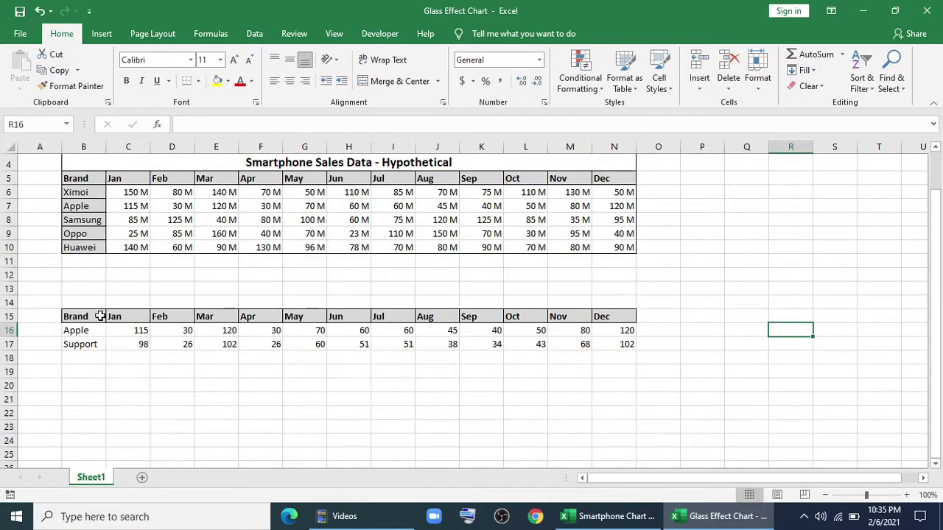
left_click_drag(88, 317, 597, 344)
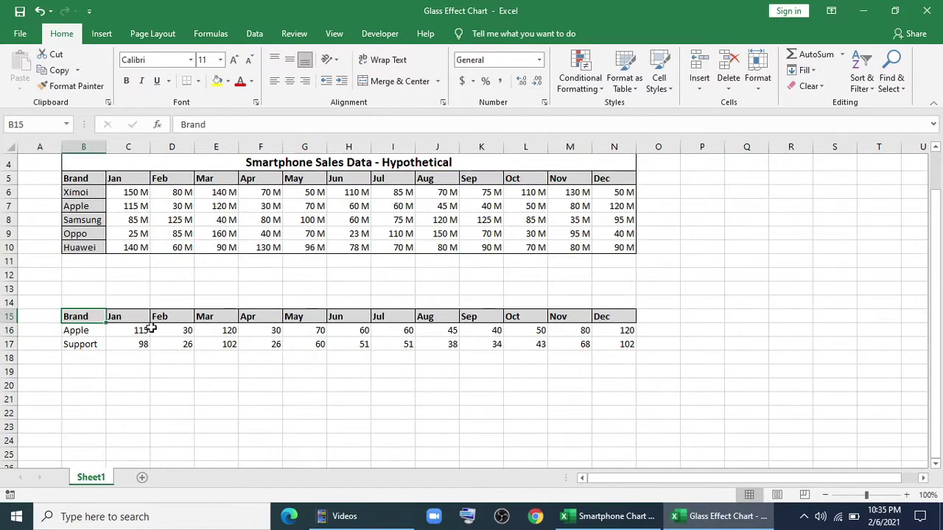
Insert a Line with Markers chart from the brand and Support rows
left_click(101, 34)
left_click(364, 70)
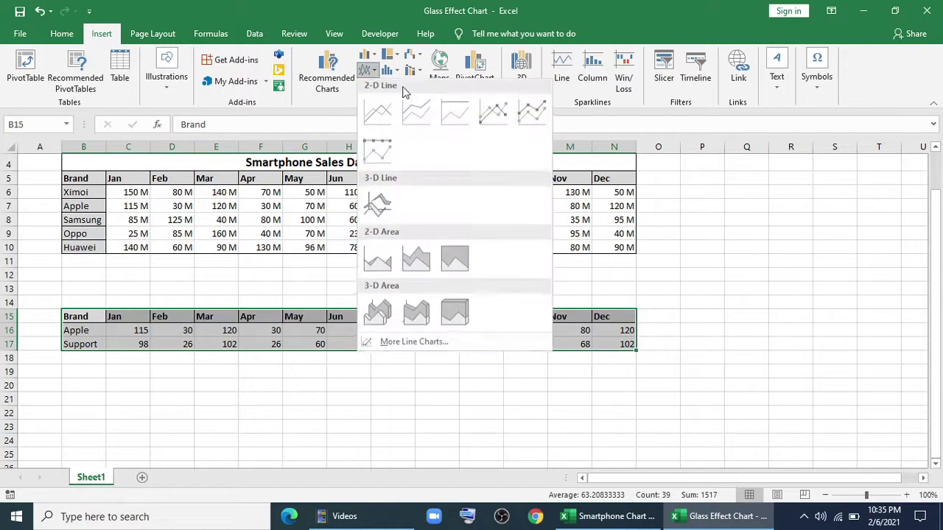
left_click(494, 112)
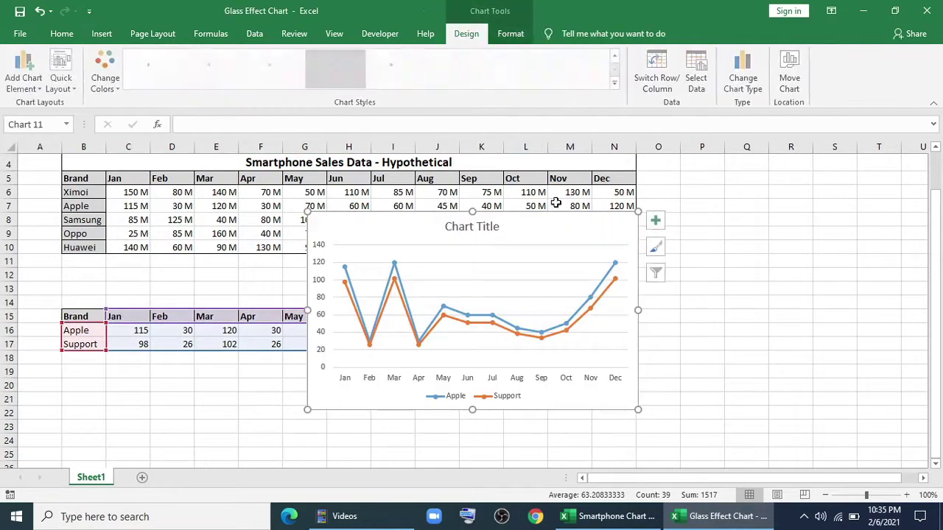
Format the Support series as a solid black dashed line
right_click(580, 322)
left_click(618, 445)
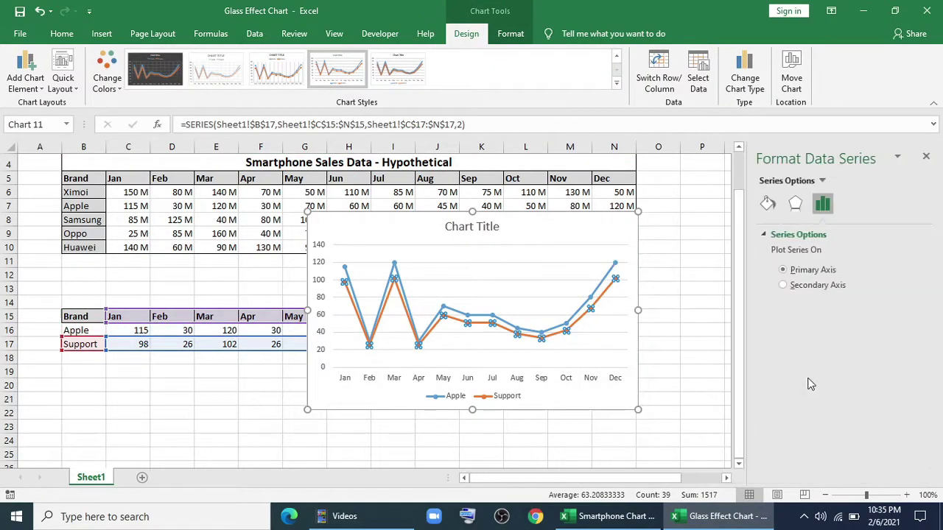
left_click(768, 204)
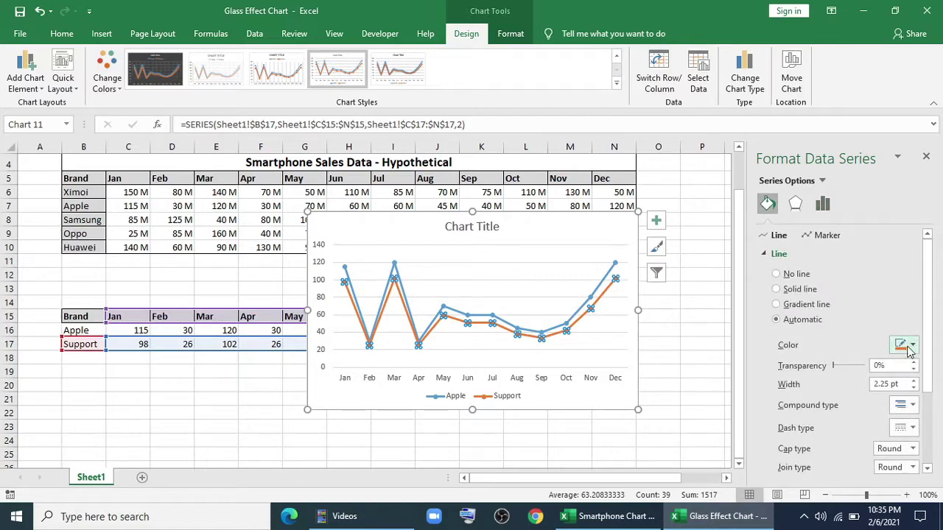
left_click(911, 346)
left_click(840, 211)
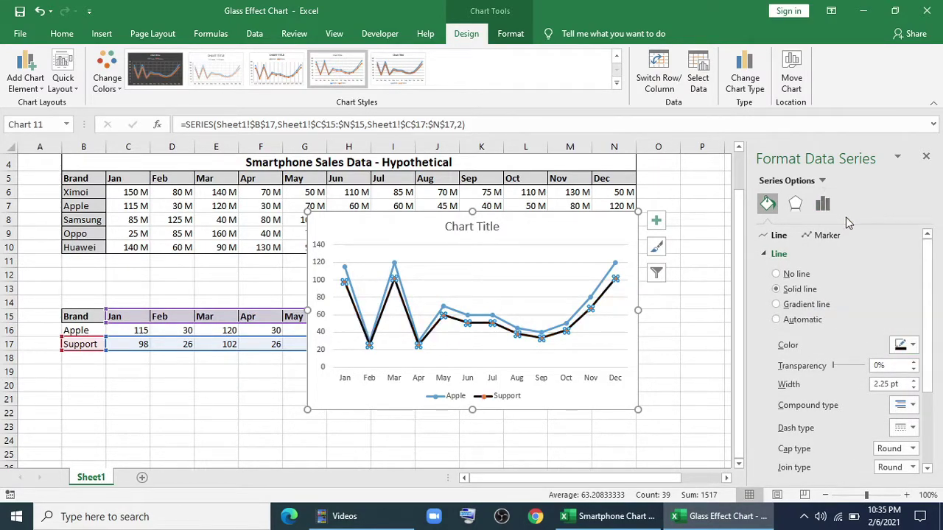
left_click(904, 428)
left_click(887, 364)
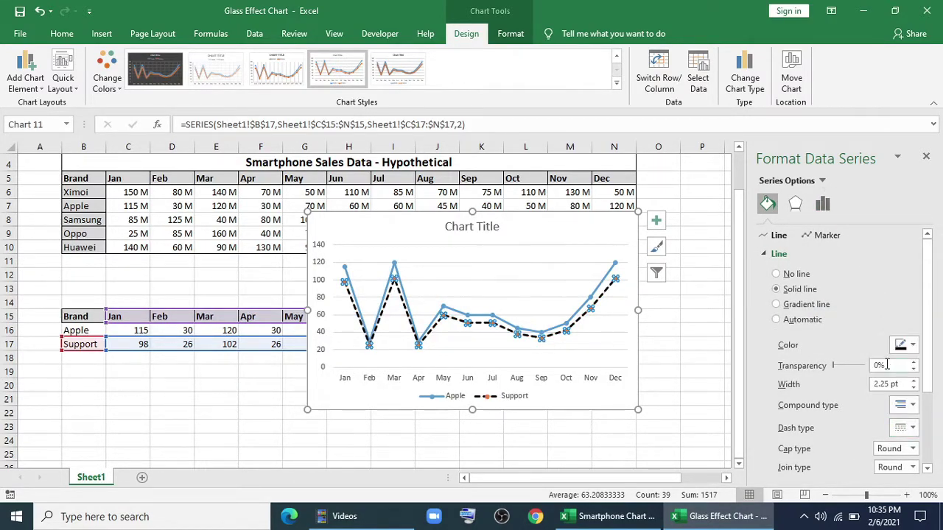
left_click(926, 159)
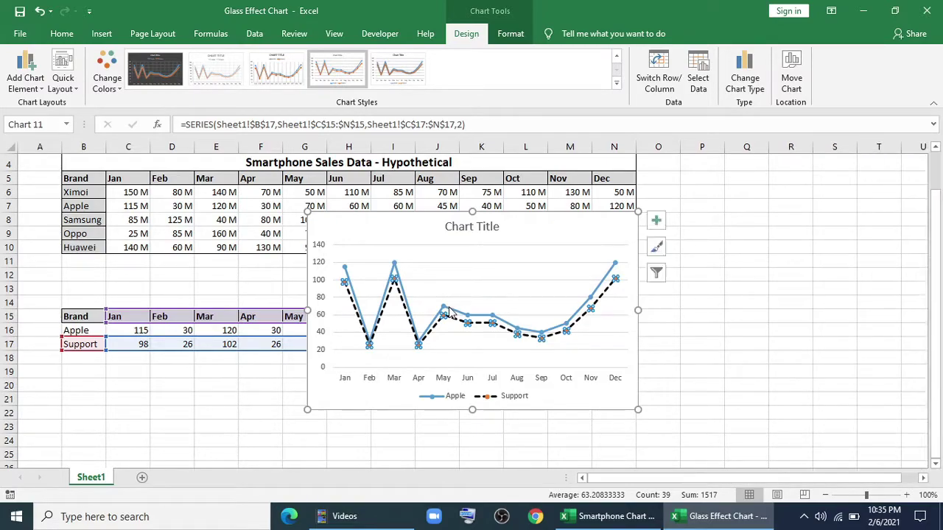
Change the Apple series to Stacked Area as a combo chart, then open its Format Data Series pane
left_click(449, 310)
left_click(744, 77)
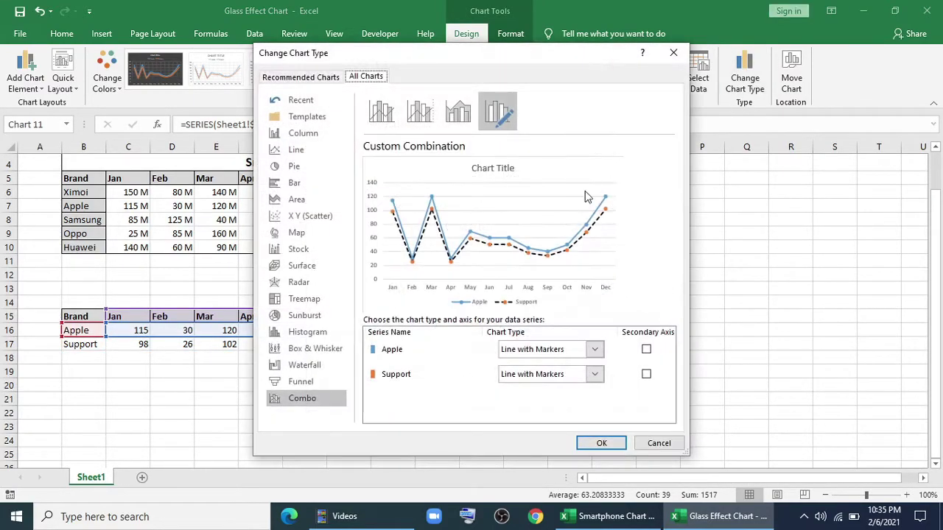
left_click(596, 350)
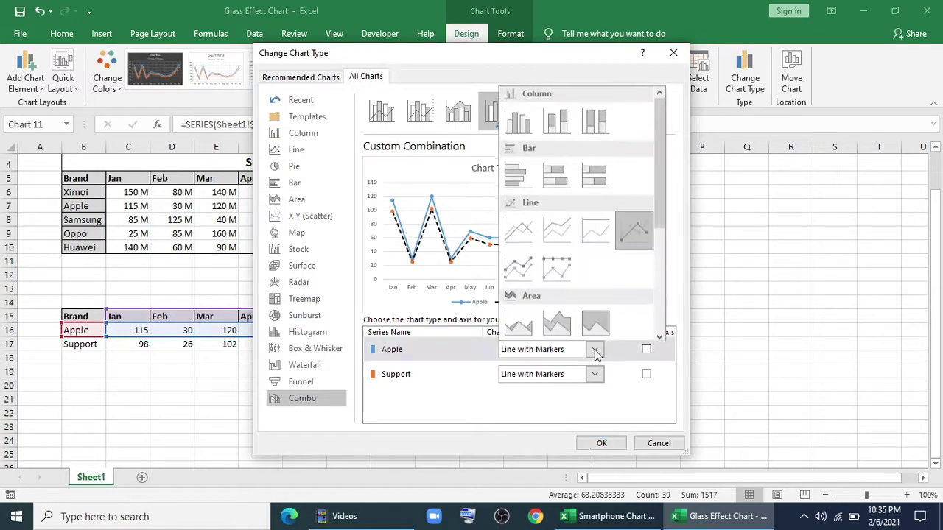
left_click(558, 321)
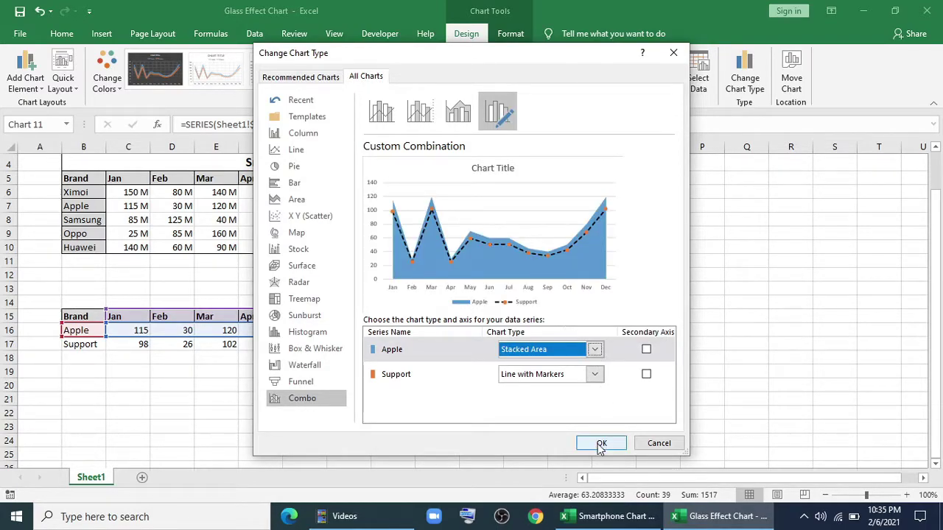
left_click(602, 444)
right_click(590, 349)
left_click(645, 472)
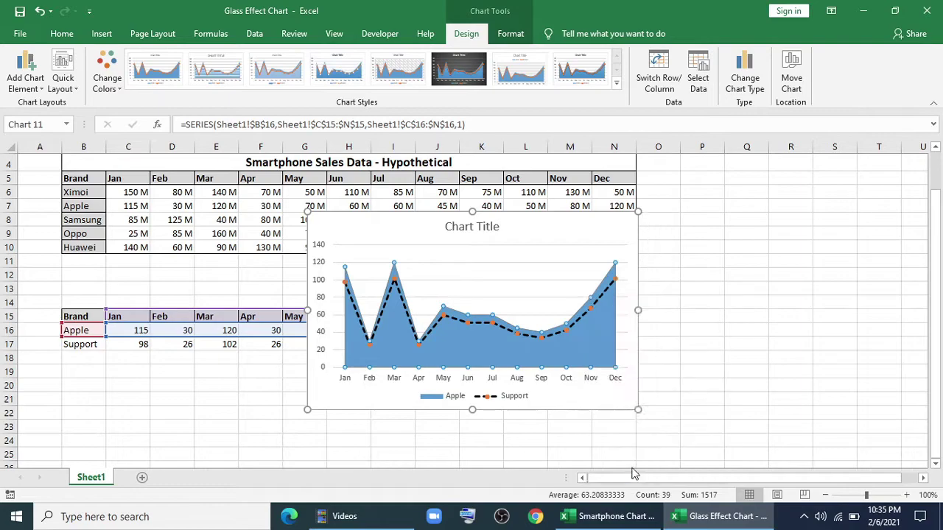
Give the Apple area a gradient fill and colour its leftmost stop red
left_click(773, 210)
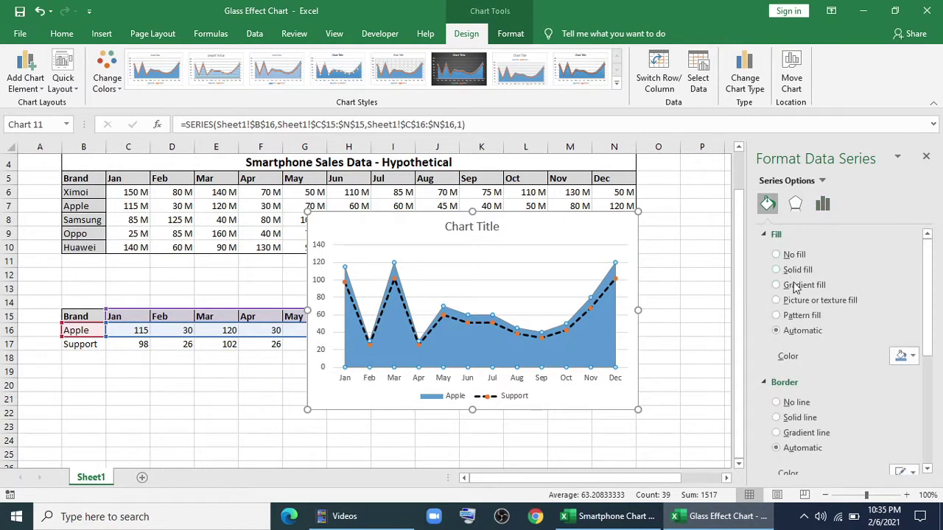
left_click(791, 286)
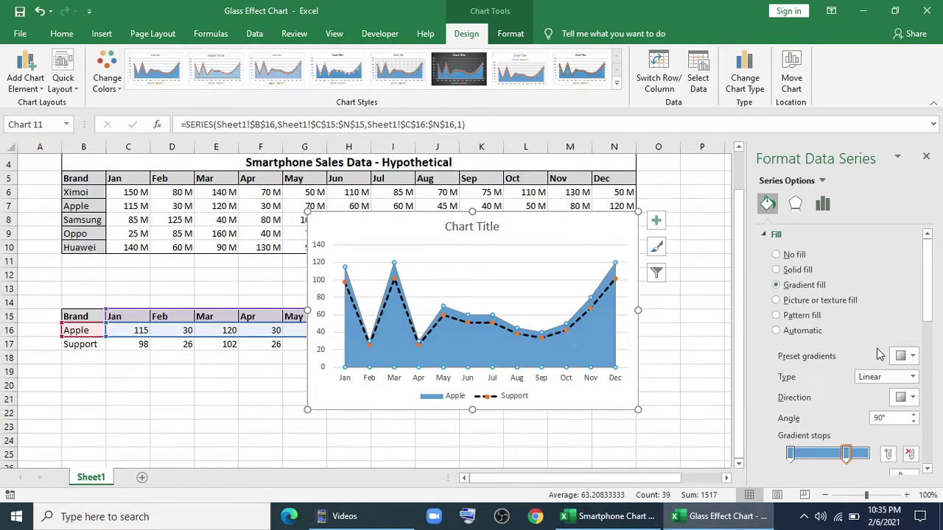
left_click(790, 454)
scroll(933, 293, "down", 5)
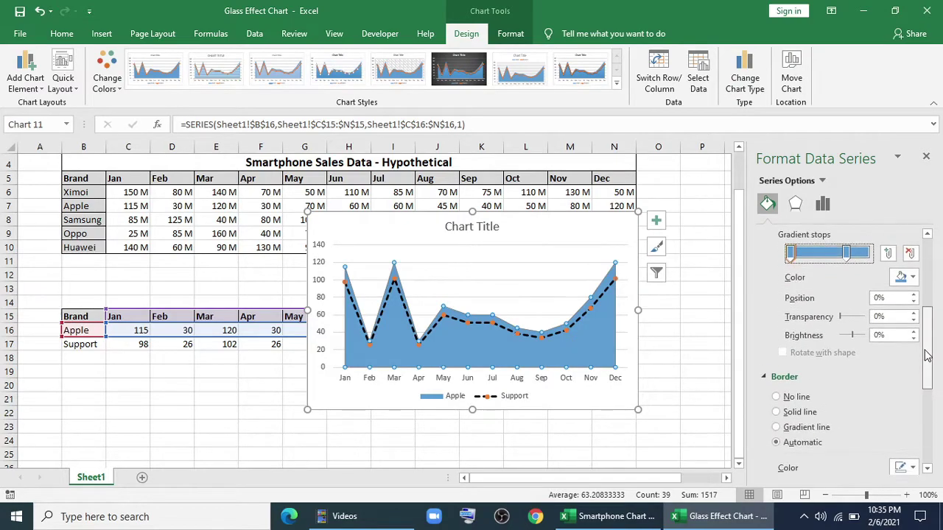
scroll(933, 293, "up", 3)
left_click(912, 369)
left_click(839, 312)
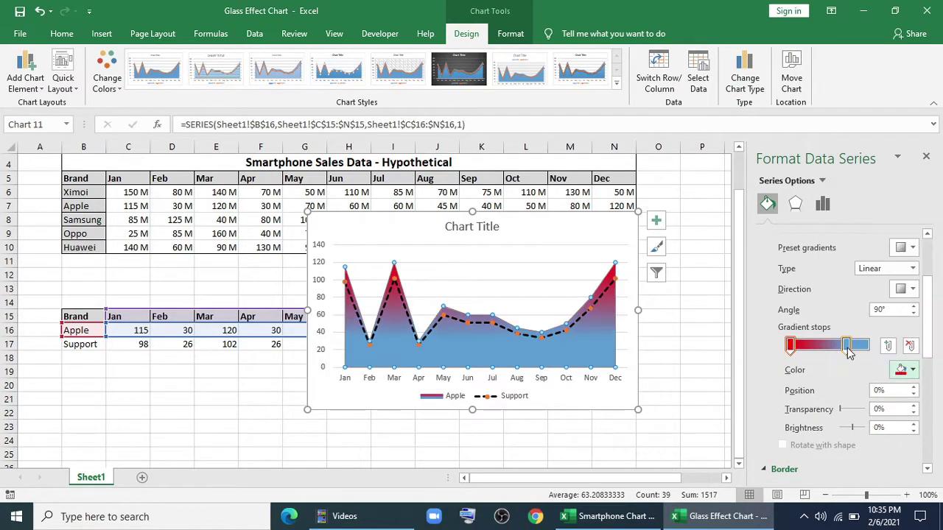
Colour the right gradient stop purple and add a magenta middle stop
left_click(870, 345)
left_click(912, 370)
left_click(875, 237)
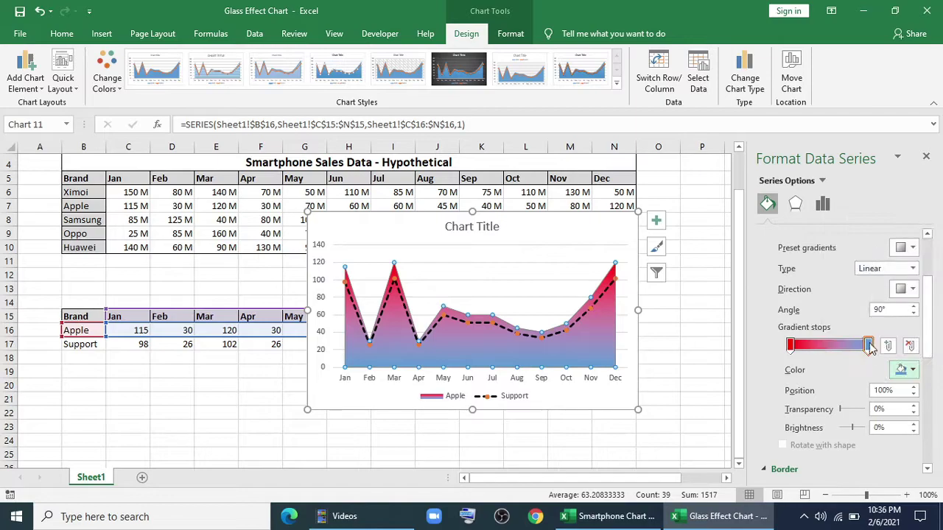
left_click(911, 370)
left_click(863, 340)
left_click(833, 344)
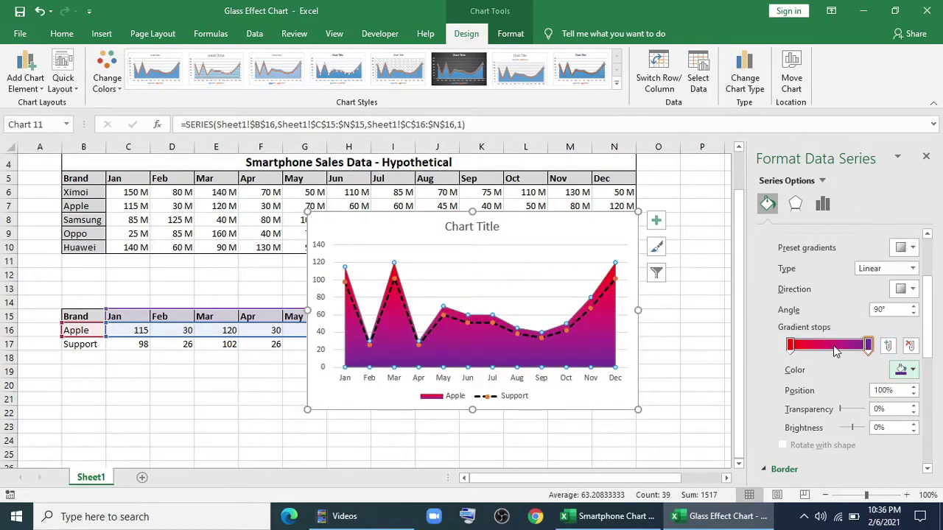
left_click(912, 370)
left_click(840, 340)
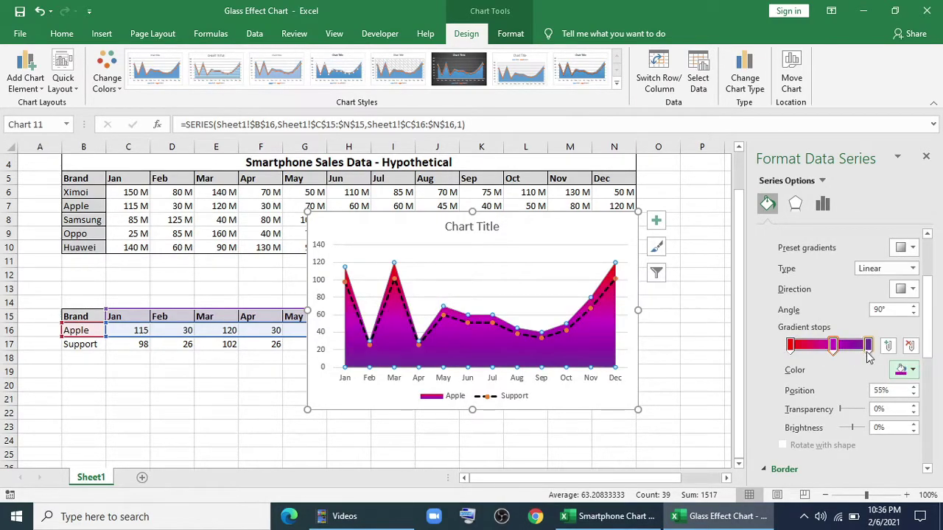
Add a red stop near the top, move the middle stop to about 66%, and make the lower stops partly transparent
left_click(810, 346)
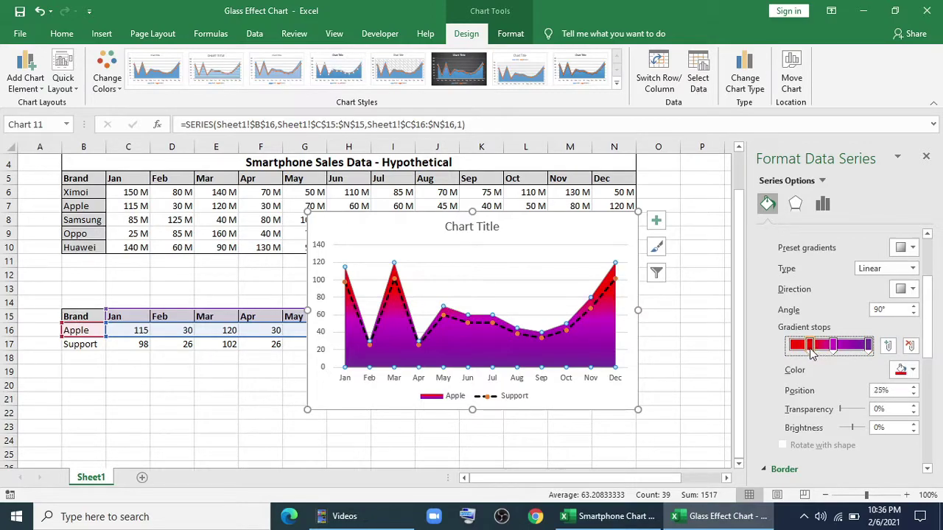
left_click_drag(833, 345, 846, 347)
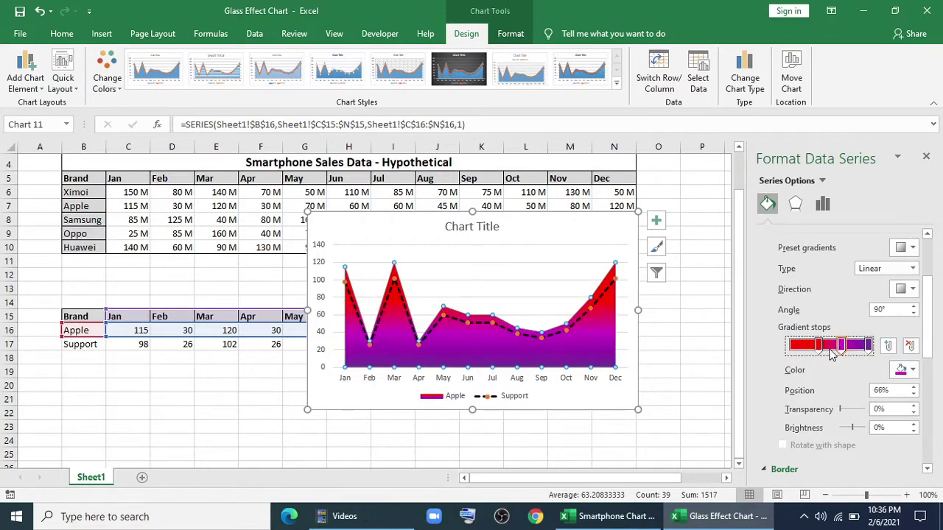
left_click_drag(842, 413, 848, 414)
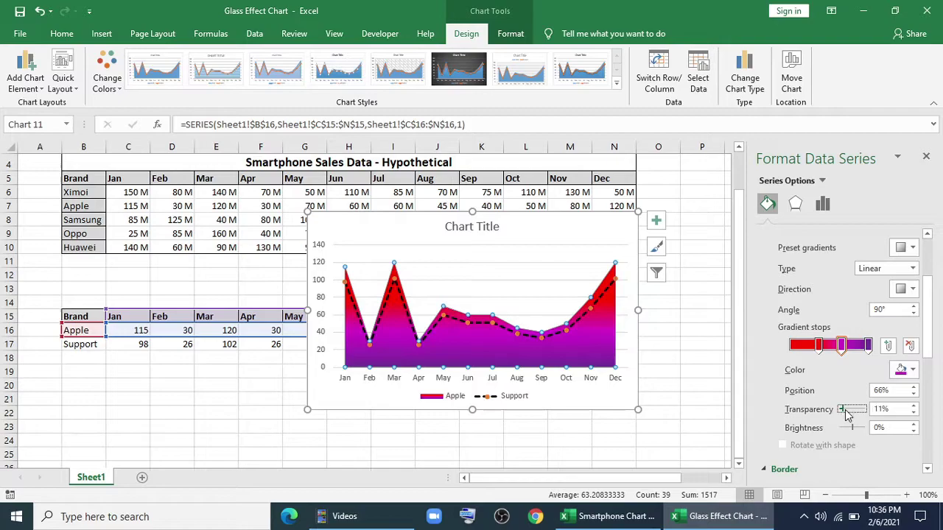
left_click(869, 346)
left_click_drag(846, 414, 851, 414)
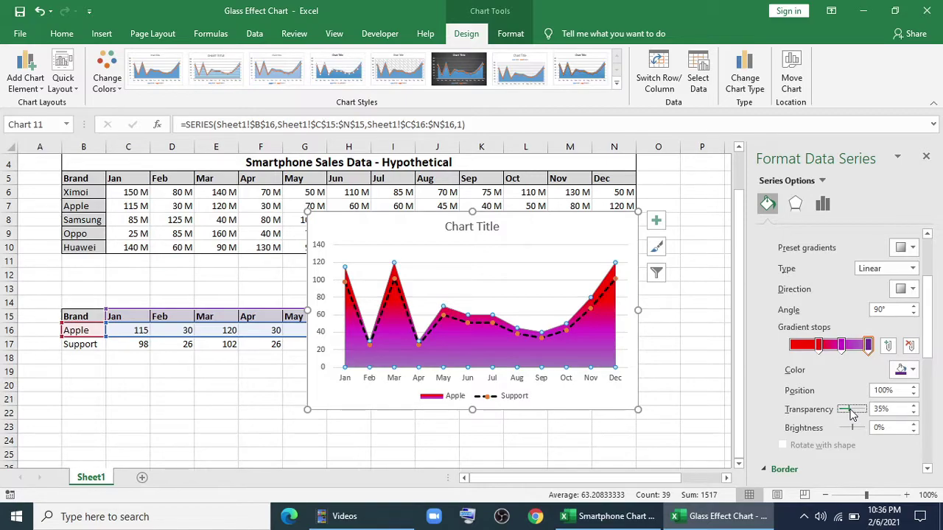
Add primary minor vertical gridlines and fill the chart background dark navy
left_click(632, 216)
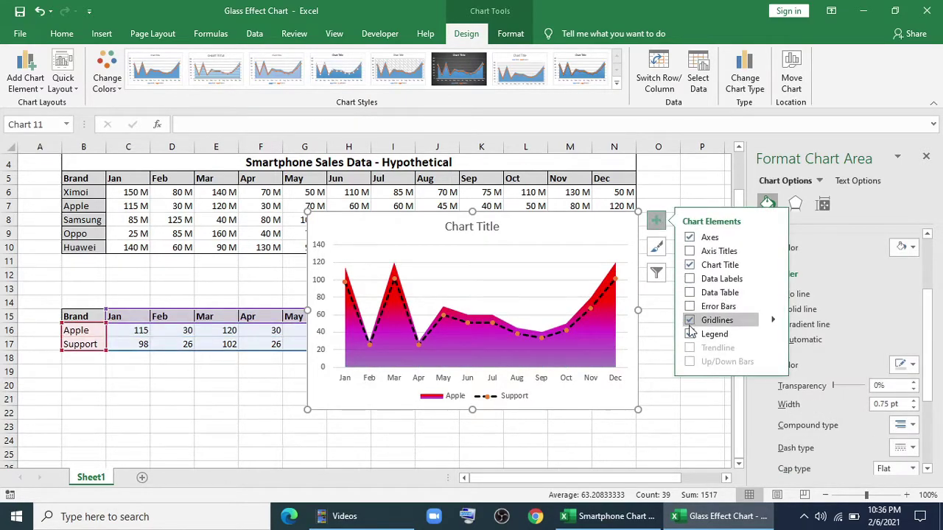
left_click(774, 321)
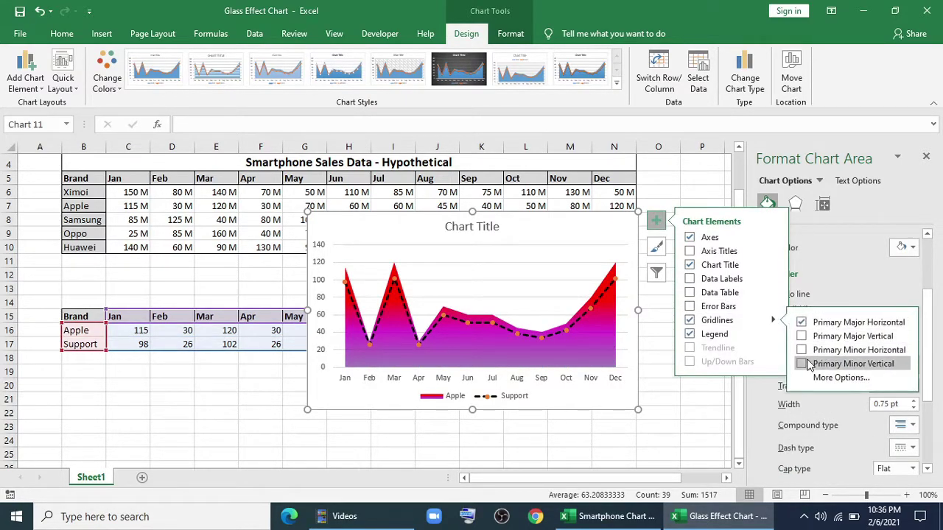
left_click(865, 306)
scroll(865, 306, "up", 3)
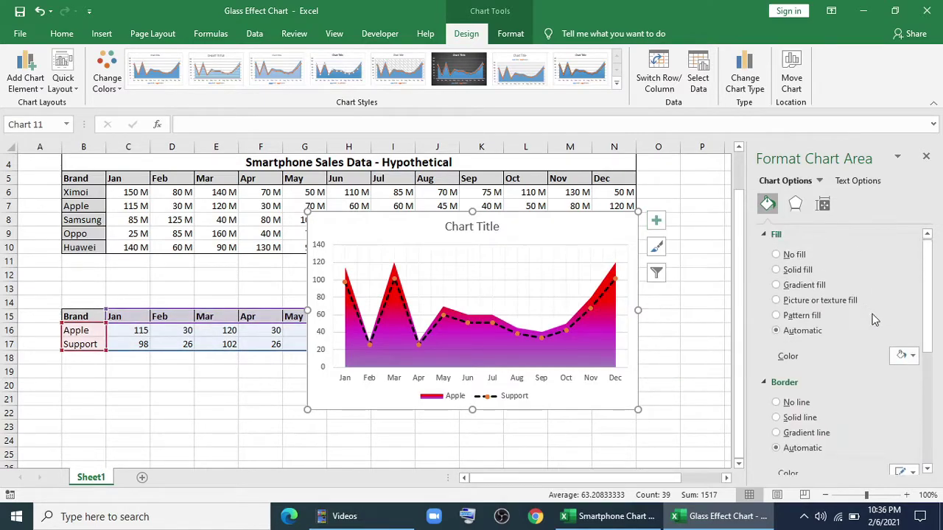
left_click(900, 356)
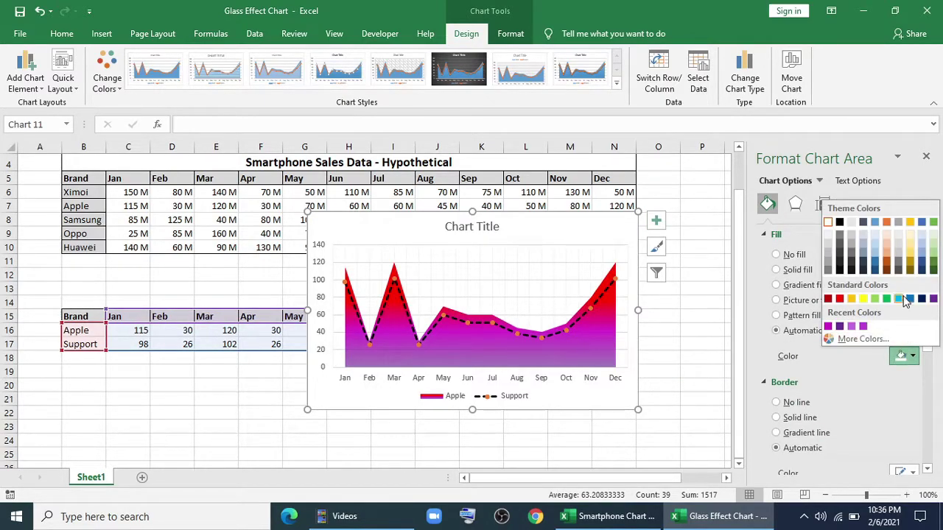
left_click(922, 271)
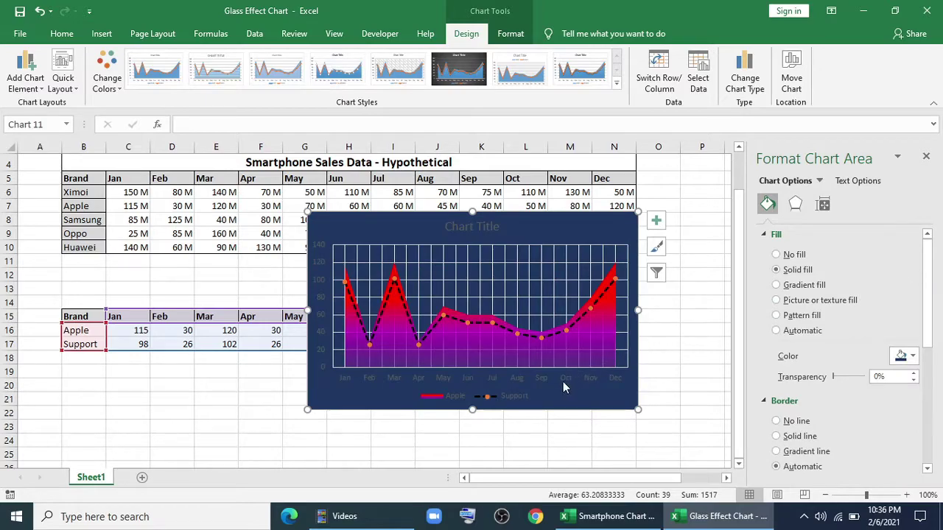
Delete the legend, make the month labels white, and delete the vertical value axis
left_click(530, 394)
key("Delete")
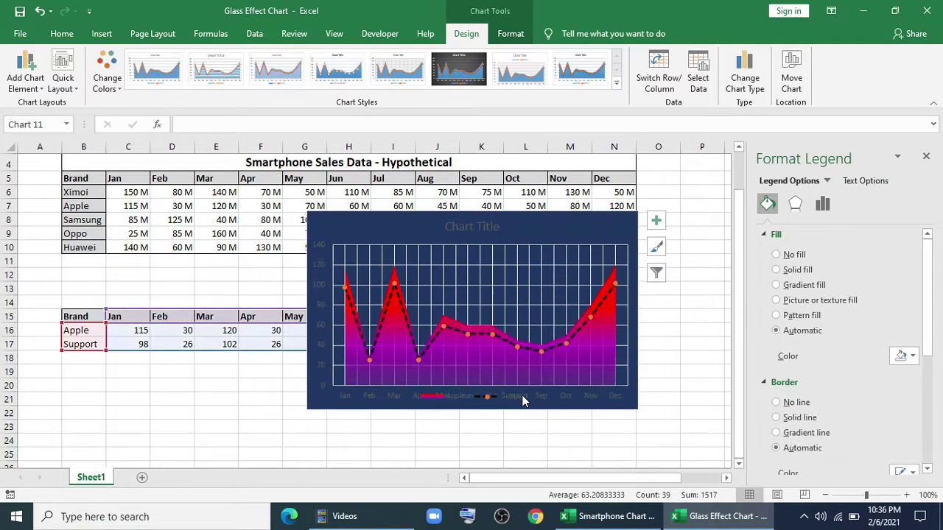
left_click(519, 404)
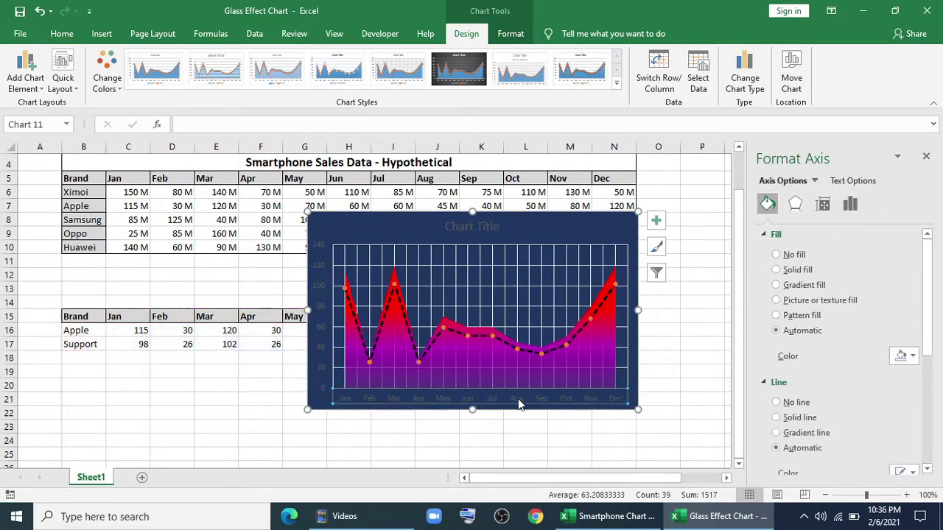
left_click(61, 33)
left_click(241, 82)
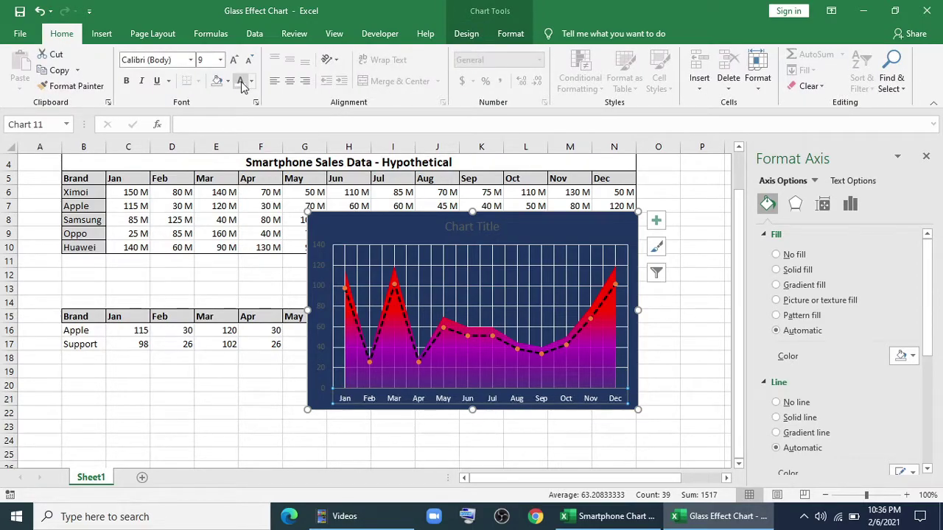
left_click(317, 270)
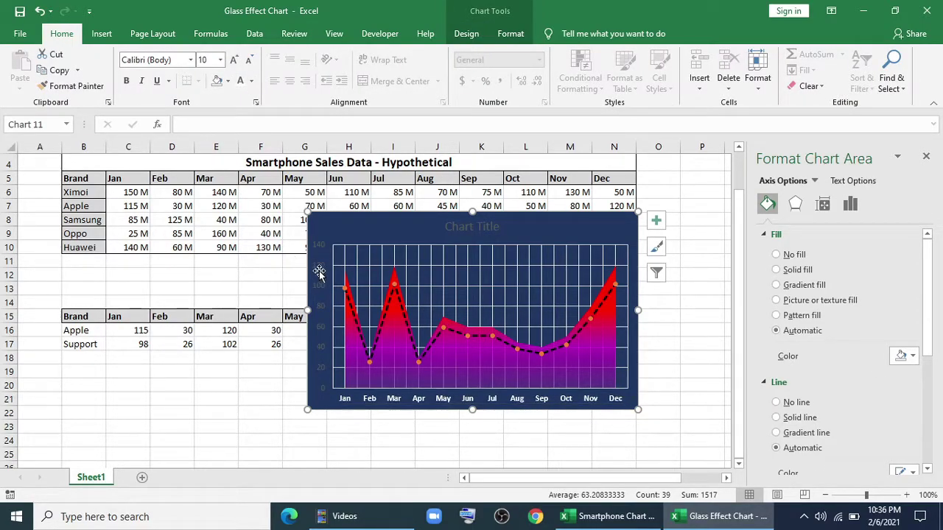
left_click(320, 272)
key("Delete")
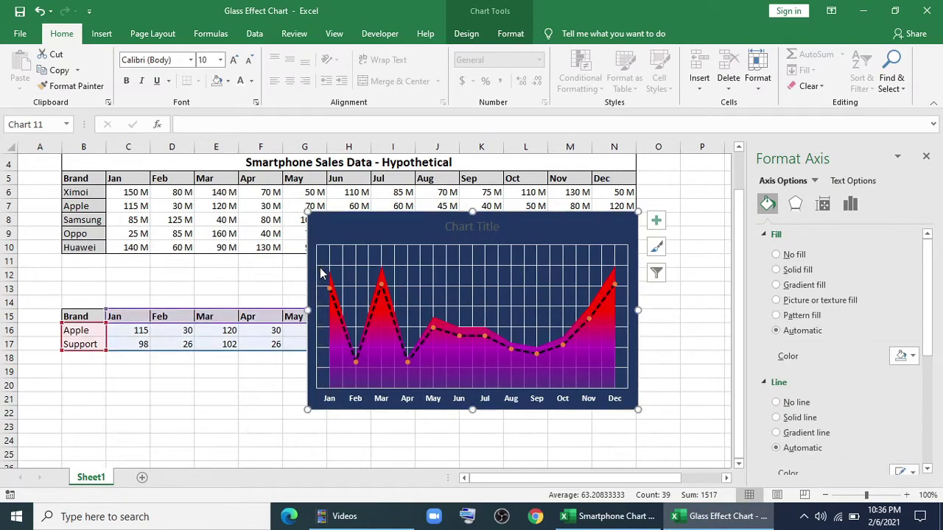
Recolour the minor gridlines a subtler dark shade and delete the chart title
left_click(483, 249)
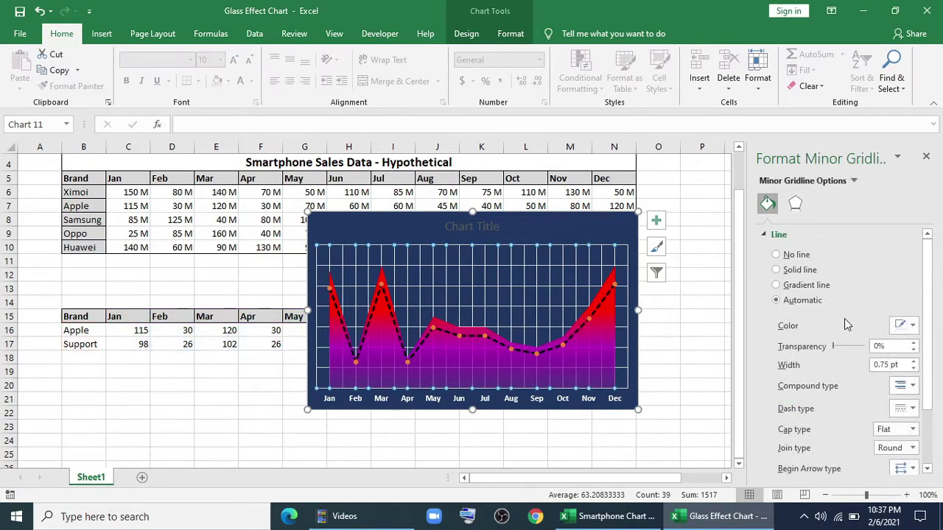
left_click(913, 326)
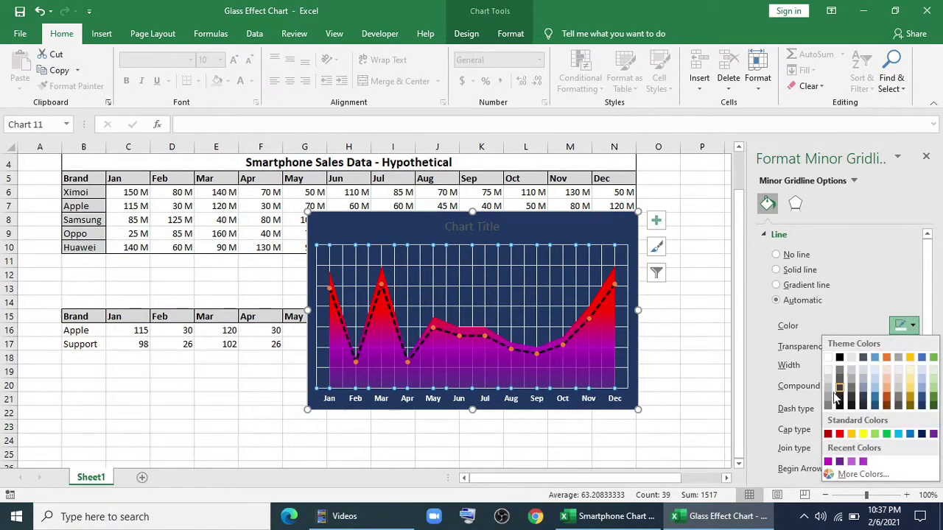
left_click(829, 404)
left_click(488, 228)
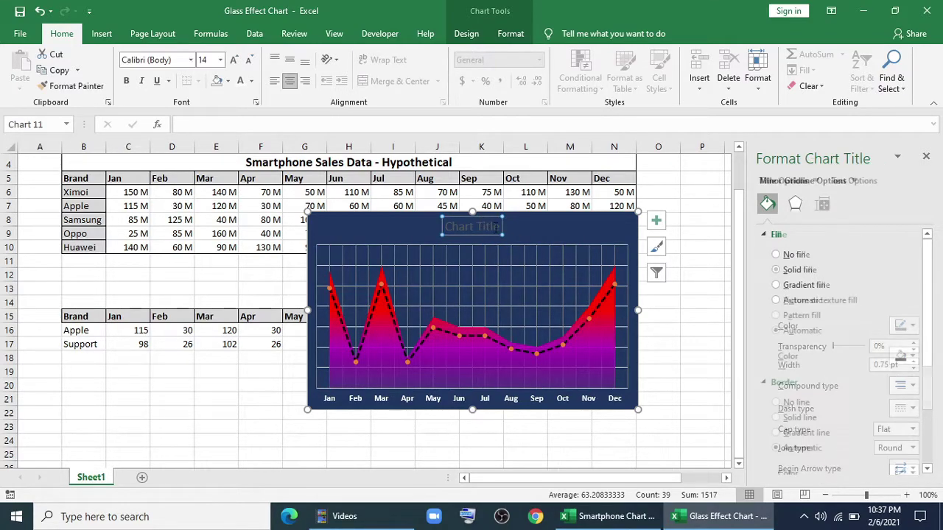
key("Delete")
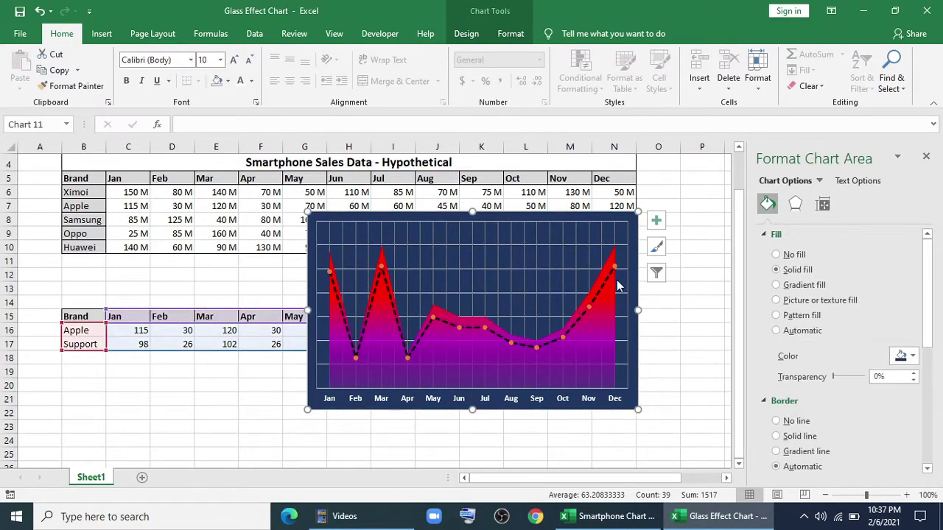
Give the dashed Support series' markers a solid black 5.75 pt border
left_click(616, 272)
right_click(616, 271)
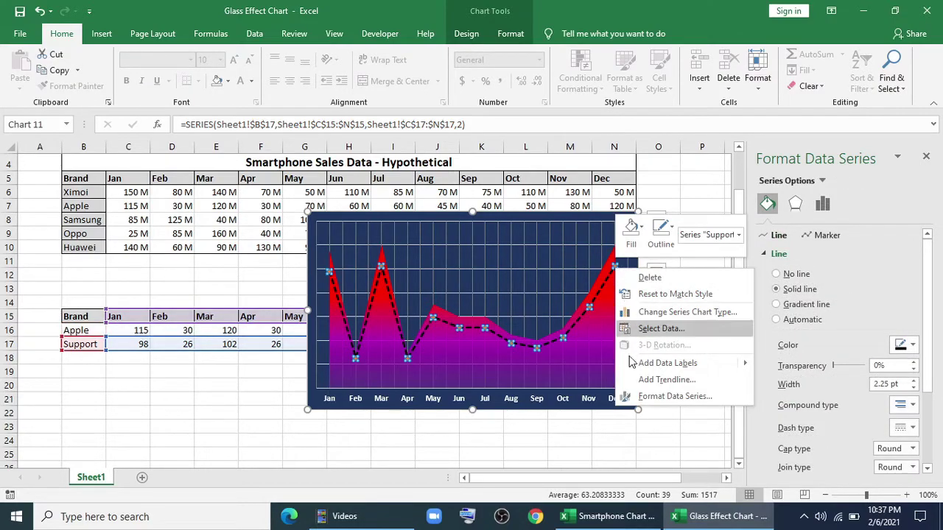
left_click(638, 396)
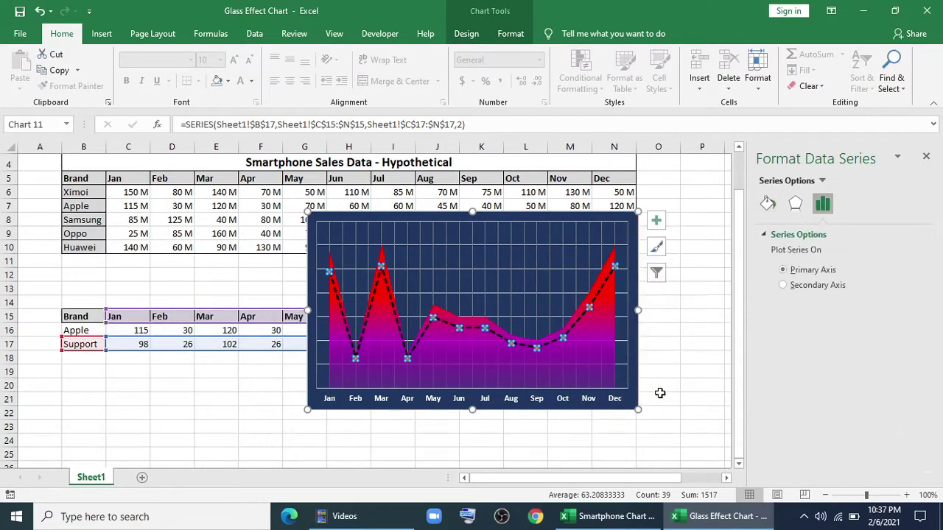
left_click(770, 206)
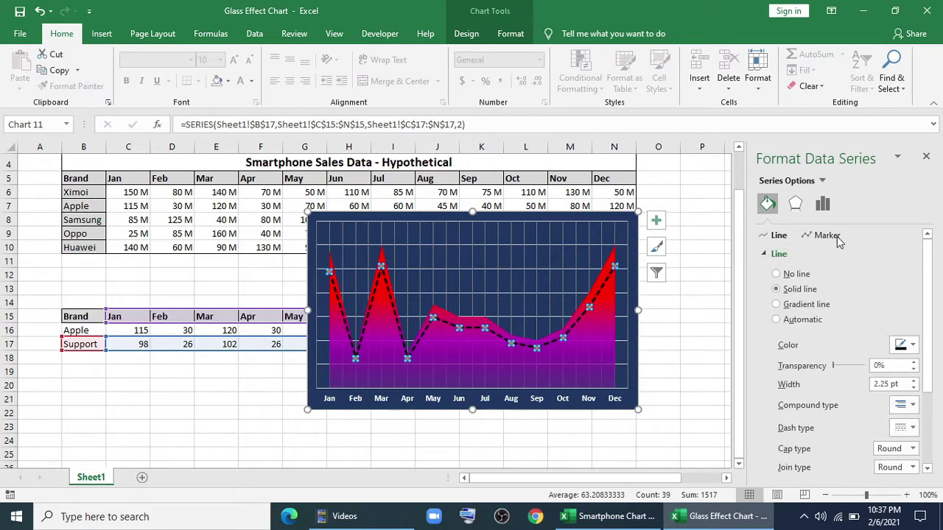
left_click(826, 235)
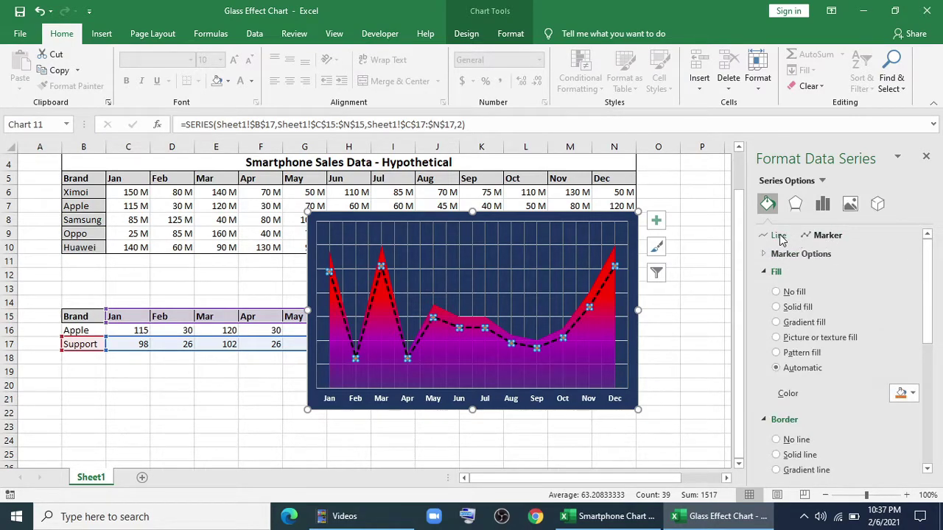
scroll(850, 337, "down", 5)
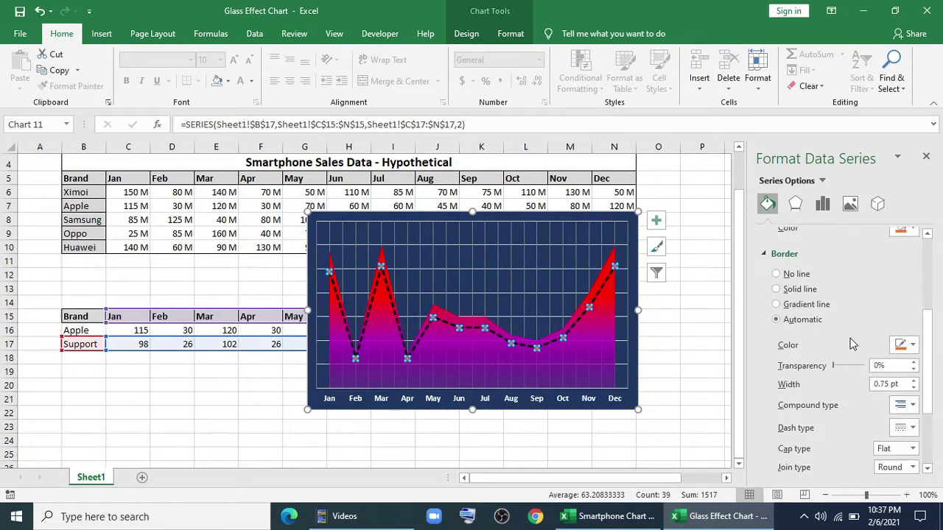
left_click(914, 348)
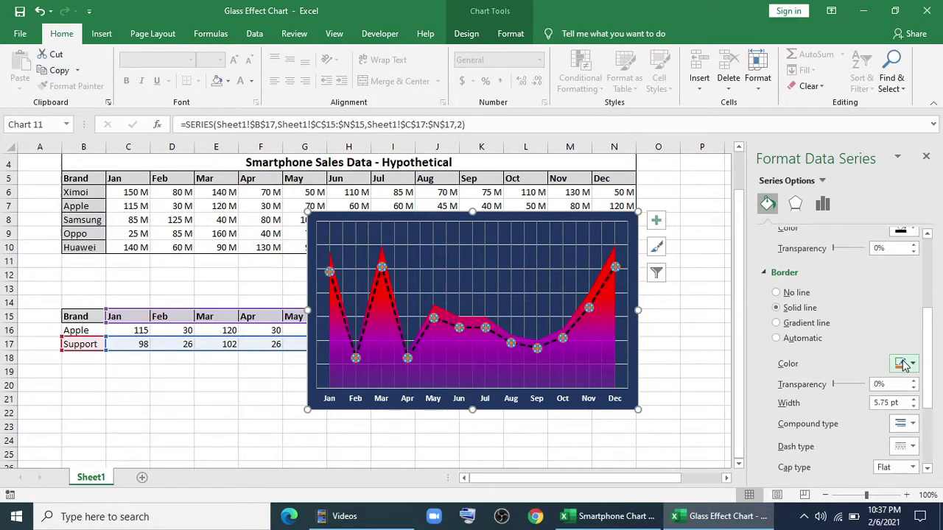
left_click(904, 365)
left_click(840, 231)
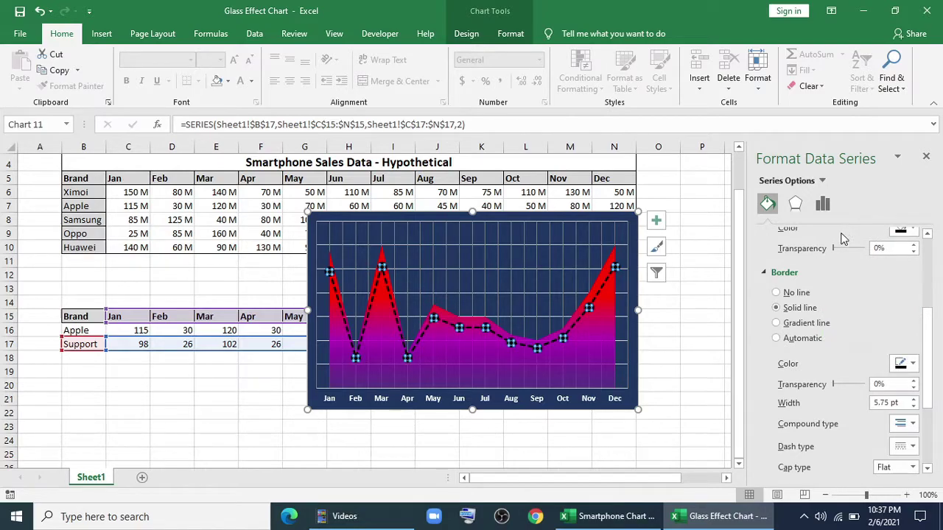
Widen the chart to the right and draw a text box near its top centre
left_click(927, 161)
left_click(746, 316)
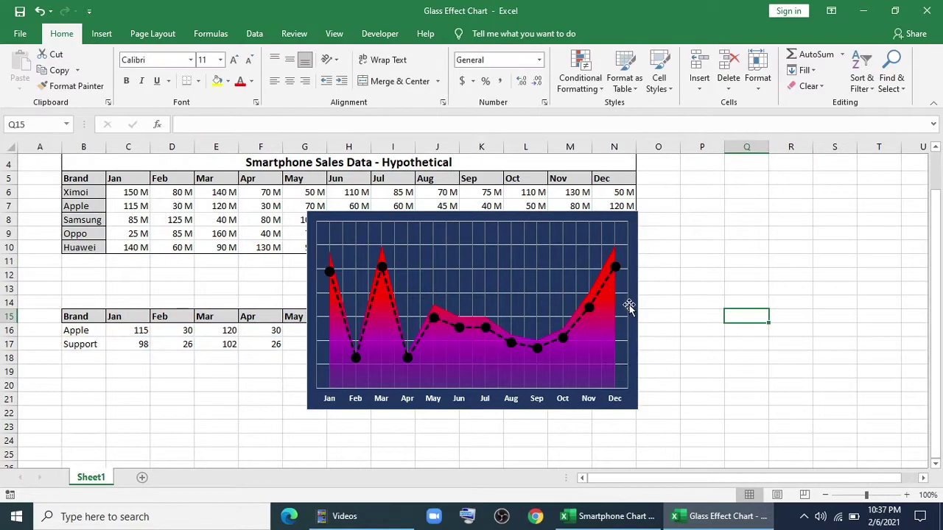
left_click_drag(635, 307, 784, 309)
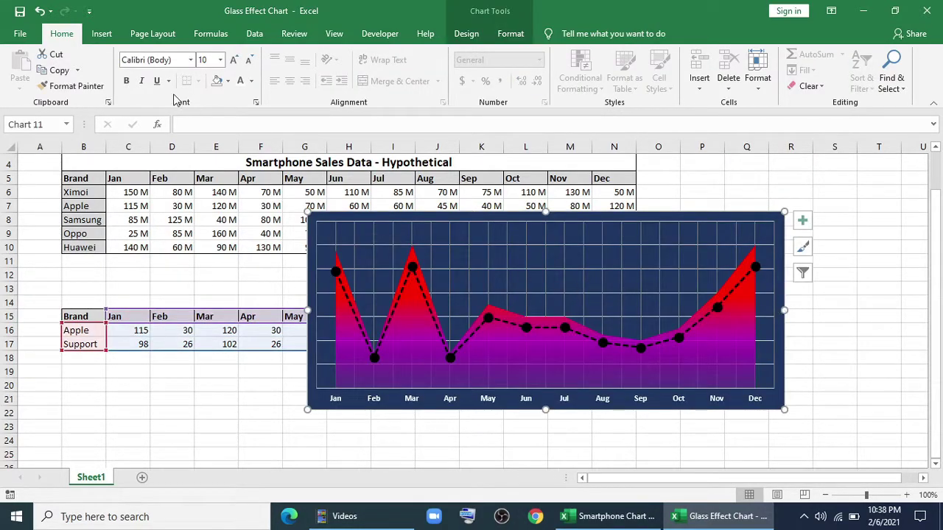
left_click(777, 74)
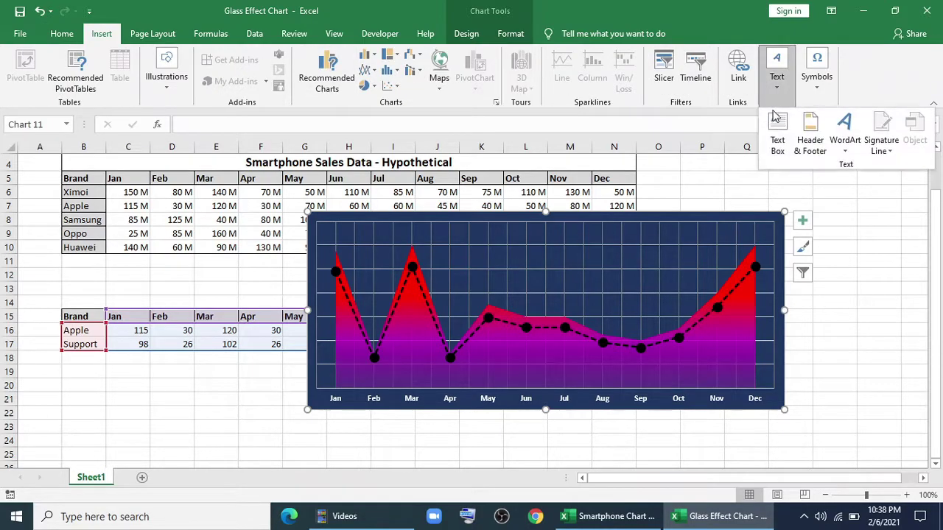
left_click(781, 131)
mouse_move(474, 218)
left_mouse_down()
mouse_move(573, 246)
mouse_move(595, 242)
left_mouse_up()
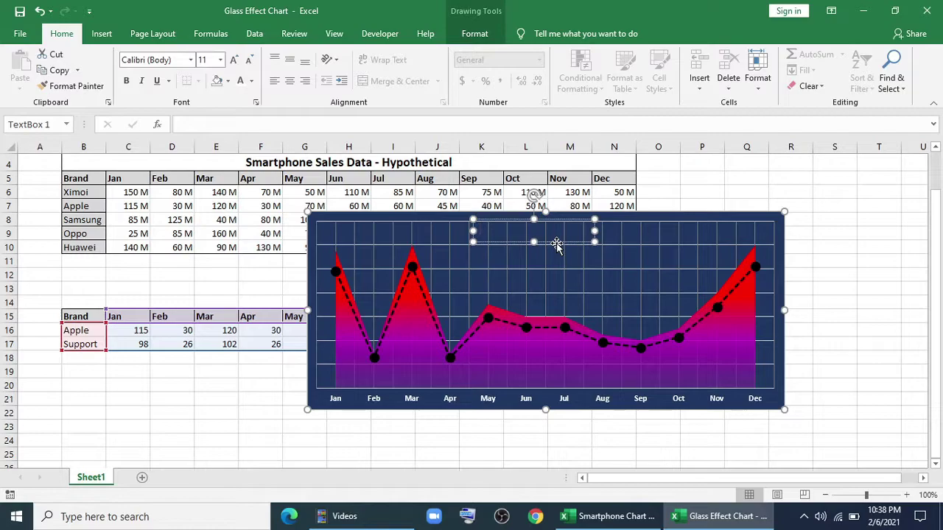
Link the text box to =B16 so it shows Apple, centred, in Arial Black
left_click(311, 125)
type("=")
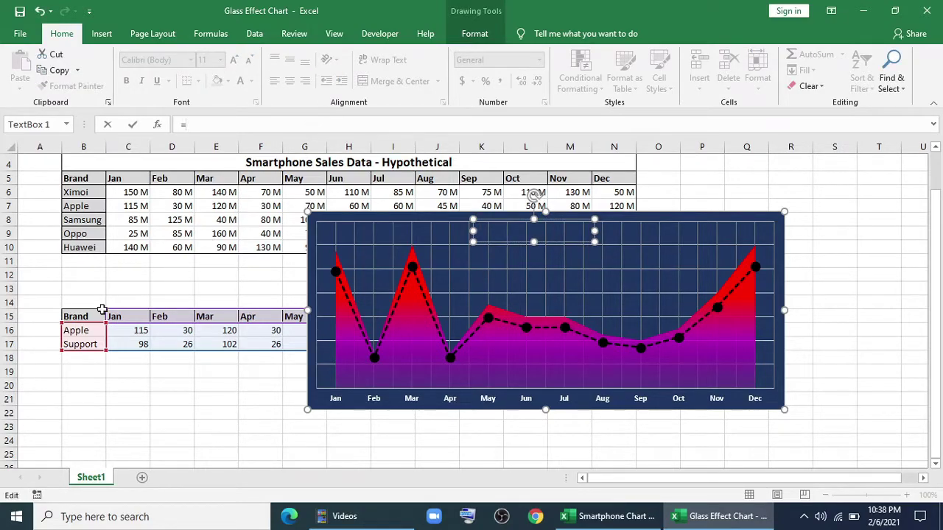
left_click(79, 331)
key("Return")
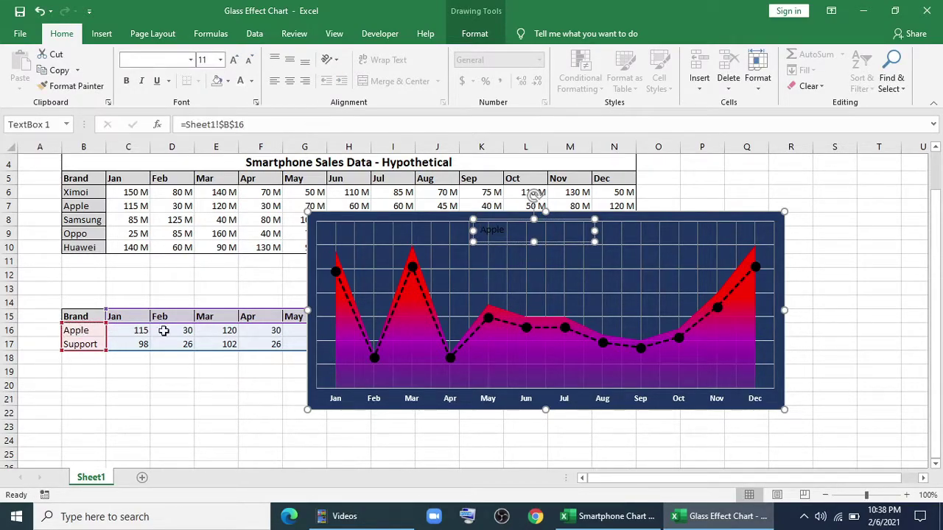
left_click(291, 64)
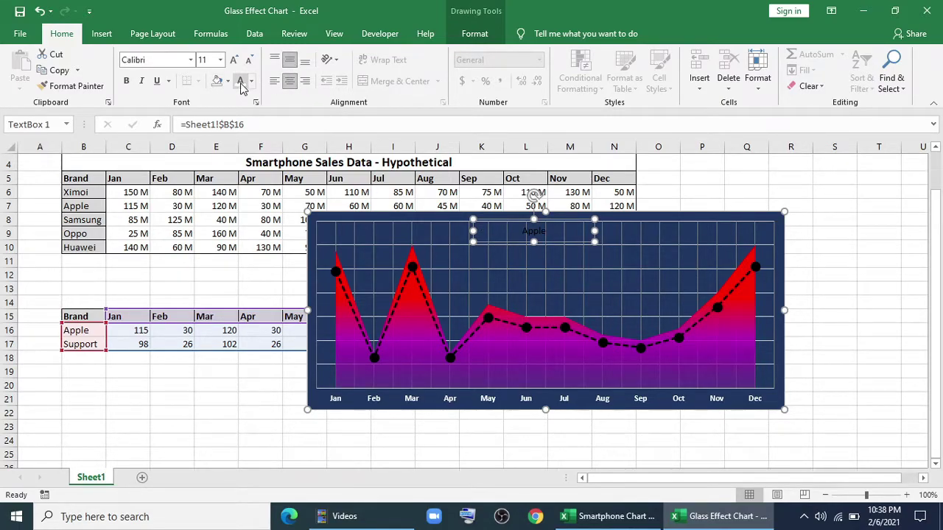
left_click(190, 59)
scroll(176, 221, "up", 5)
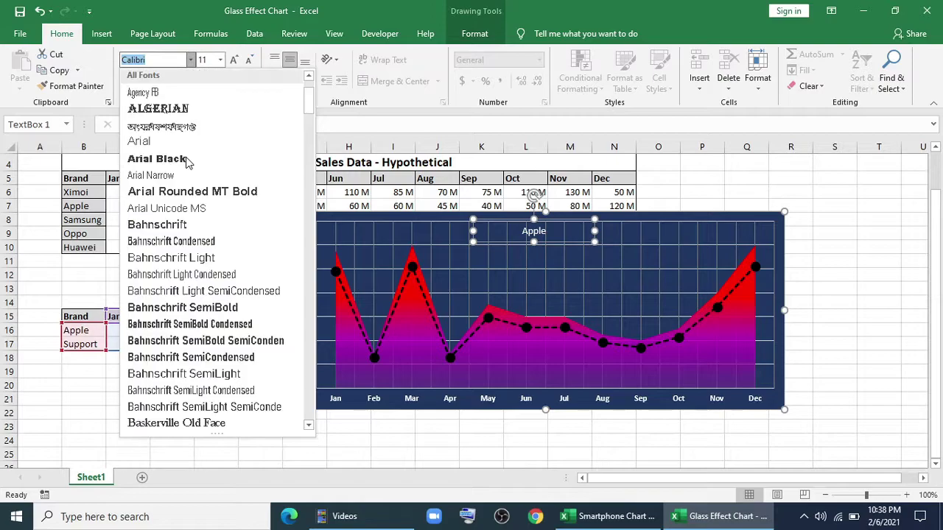
left_click(174, 160)
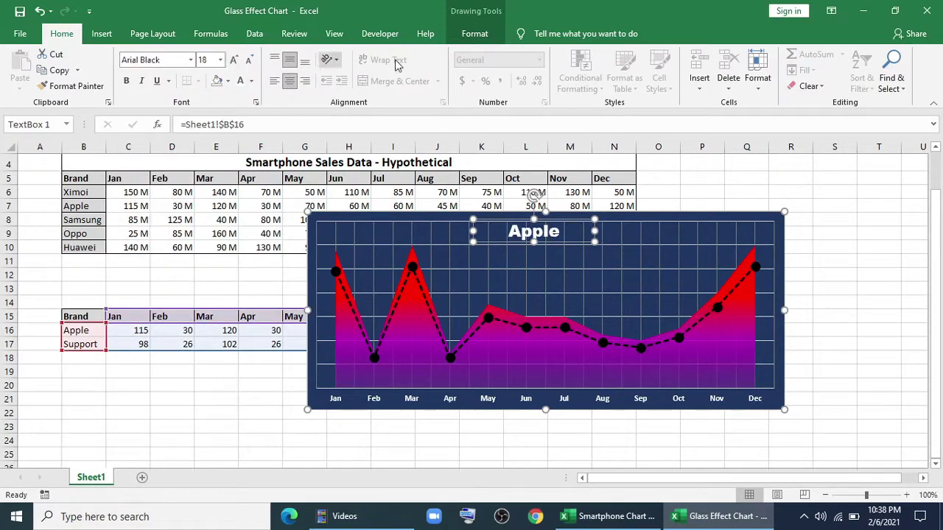
left_click(474, 35)
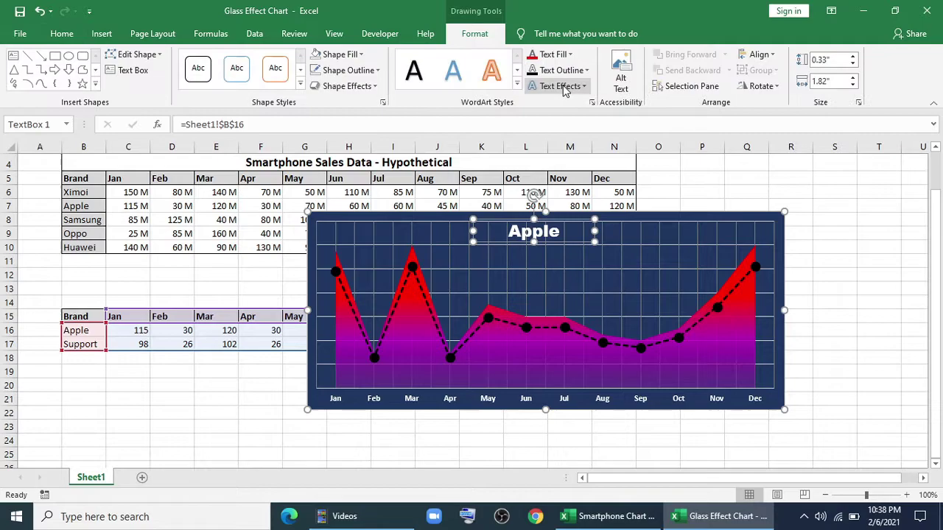
Colour the title text red, then test the B16 dropdown with Oppo, Ximoi and Apple
left_click(534, 56)
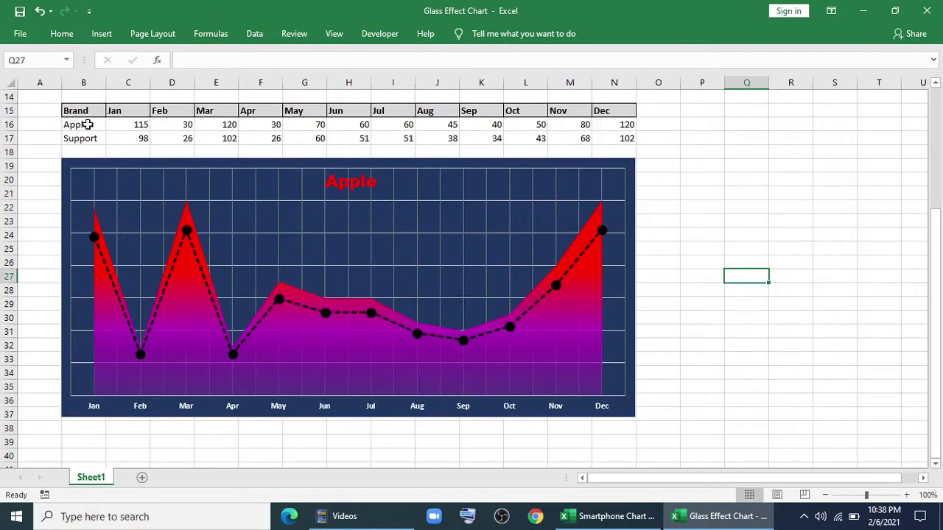
left_click(87, 125)
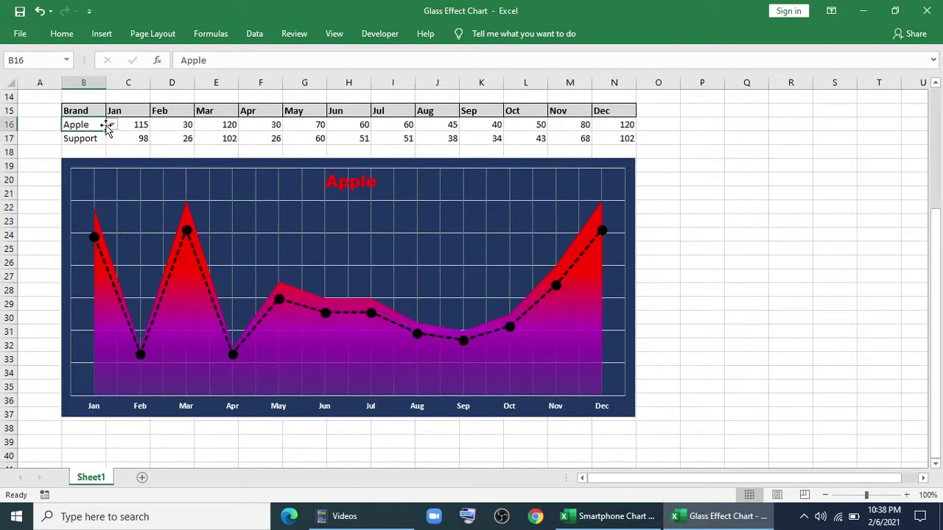
left_click(101, 156)
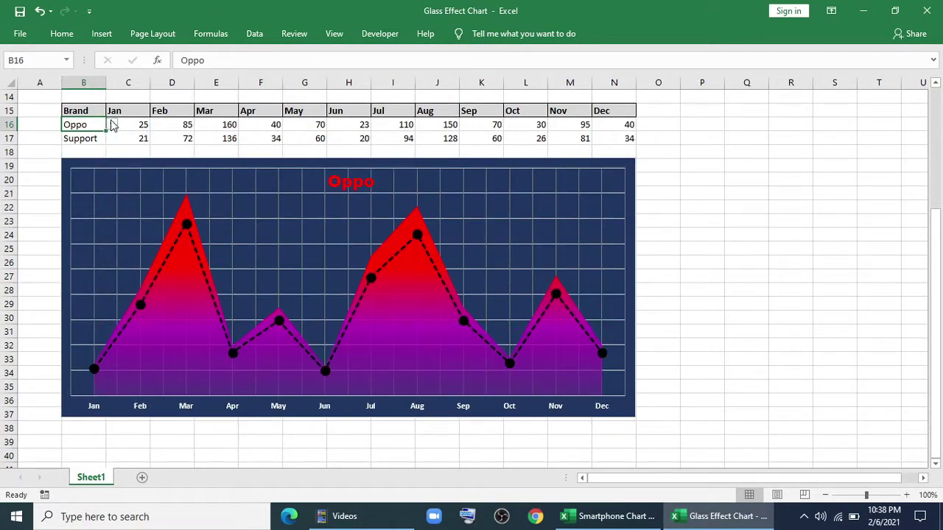
left_click(112, 124)
left_click(87, 167)
left_click(112, 124)
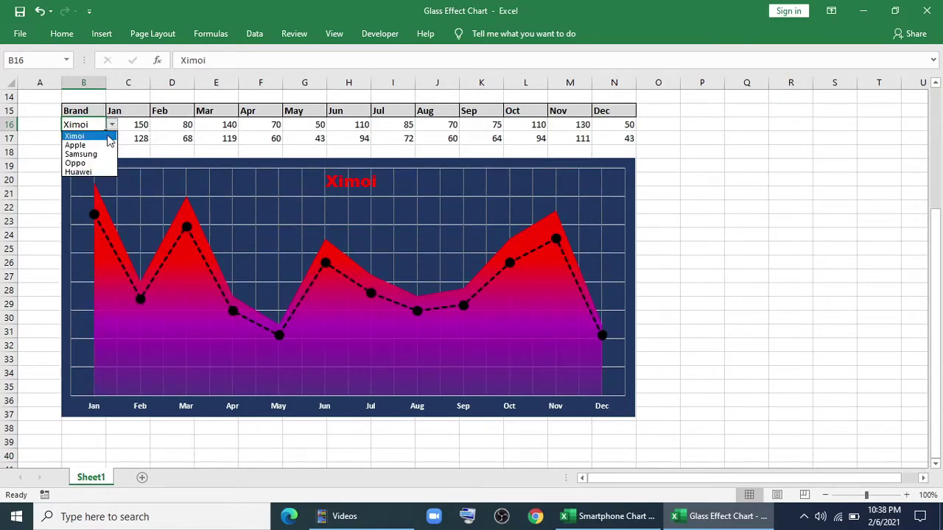
left_click(103, 135)
Try more brands in B16, including Samsung, and finish on Oppo
left_click(111, 124)
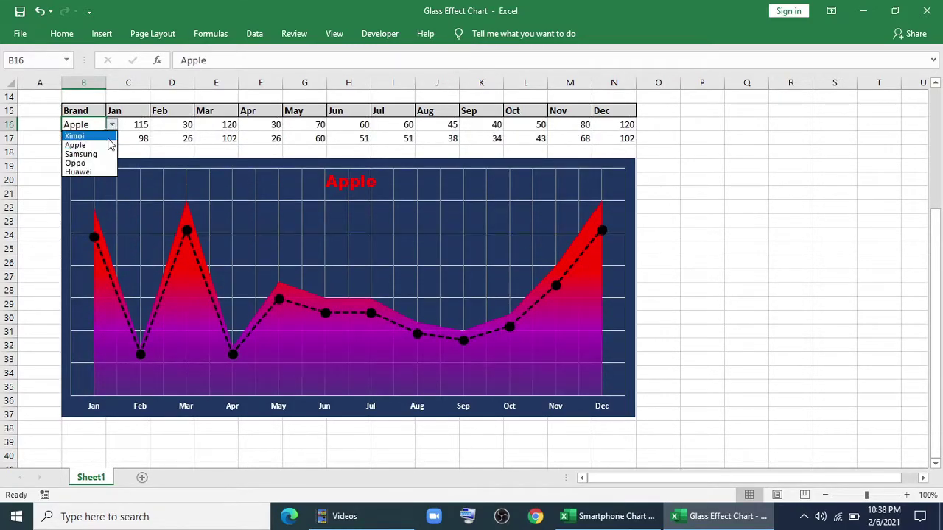
left_click(103, 145)
left_click(111, 125)
left_click(105, 154)
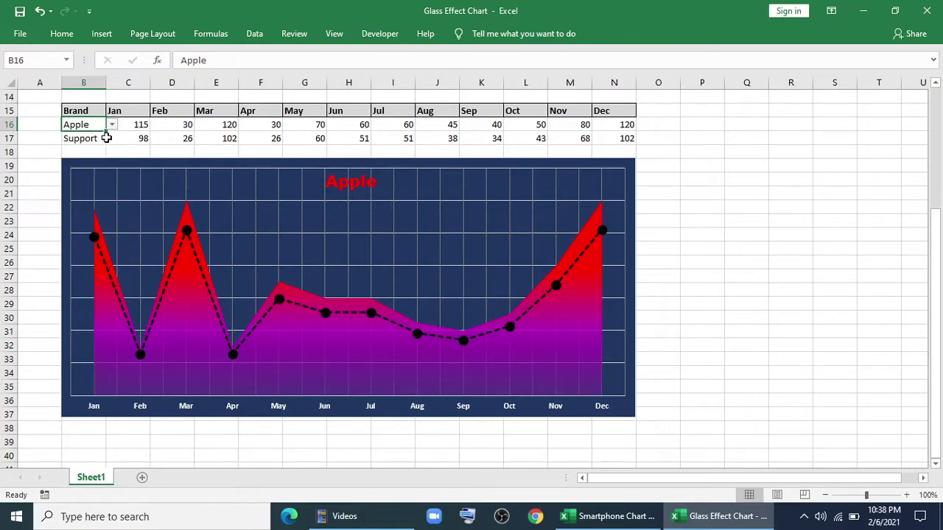
left_click(112, 125)
left_click(81, 163)
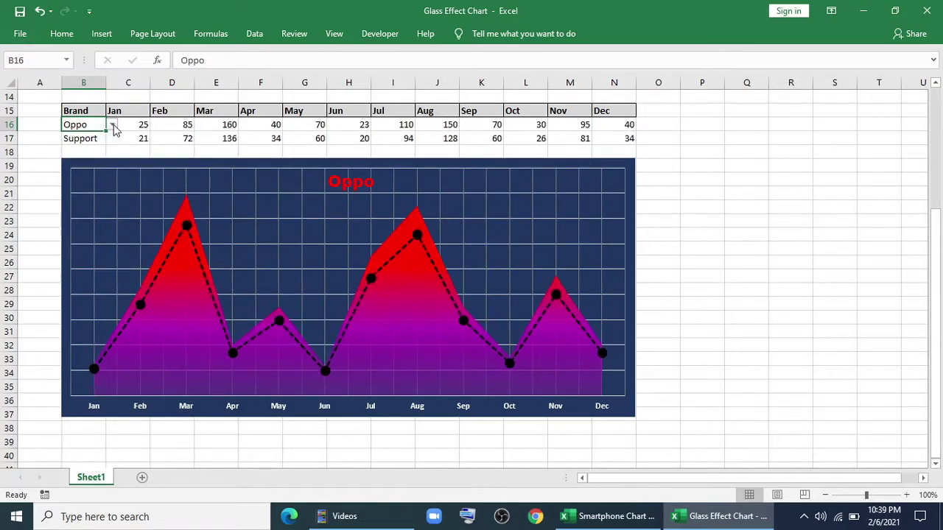